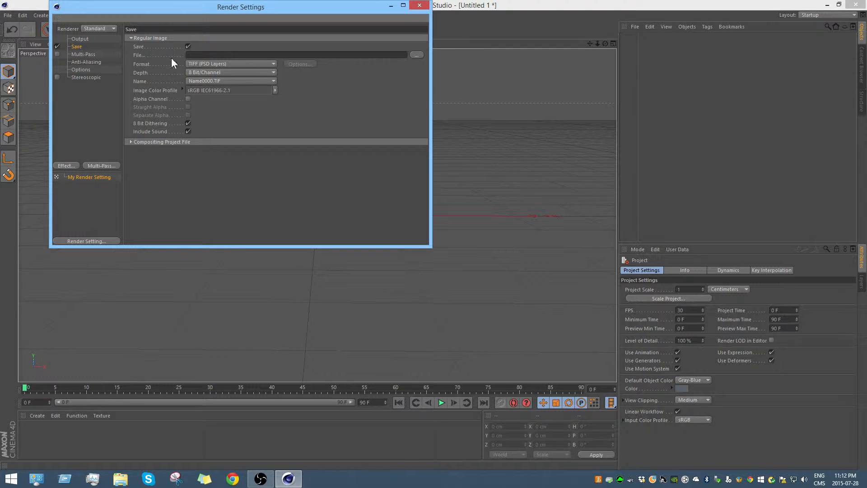
Step: Set the render's save format to PNG and enable its alpha channel
{"action": "left_click", "coordinate": [212, 63]}
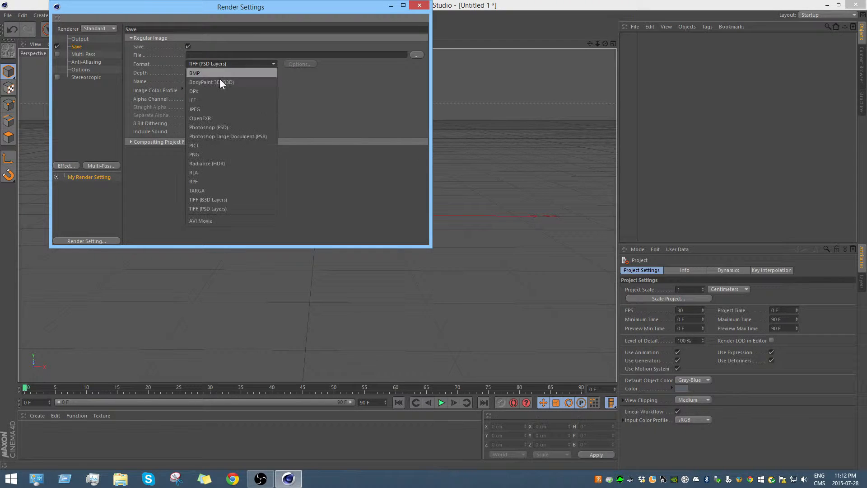
{"action": "left_click", "coordinate": [215, 154]}
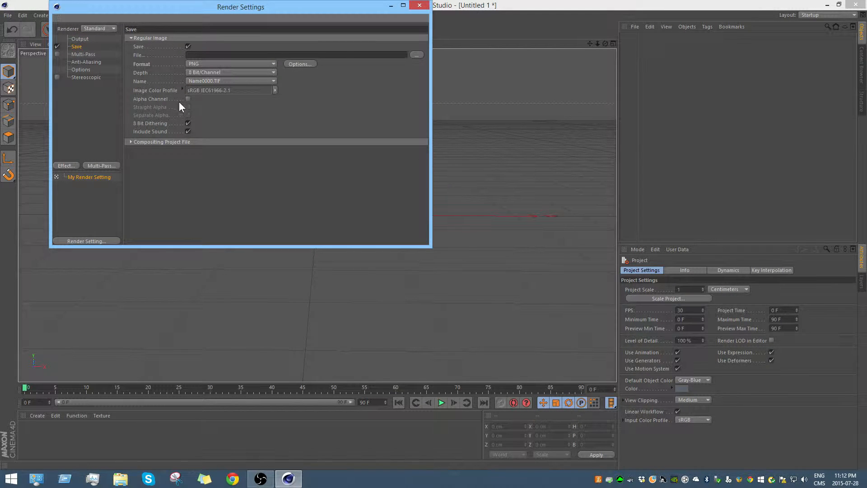
{"action": "left_click", "coordinate": [189, 100]}
Step: Set the render output file to Tutorial Render on the Desktop and close the render settings
{"action": "left_click", "coordinate": [416, 55]}
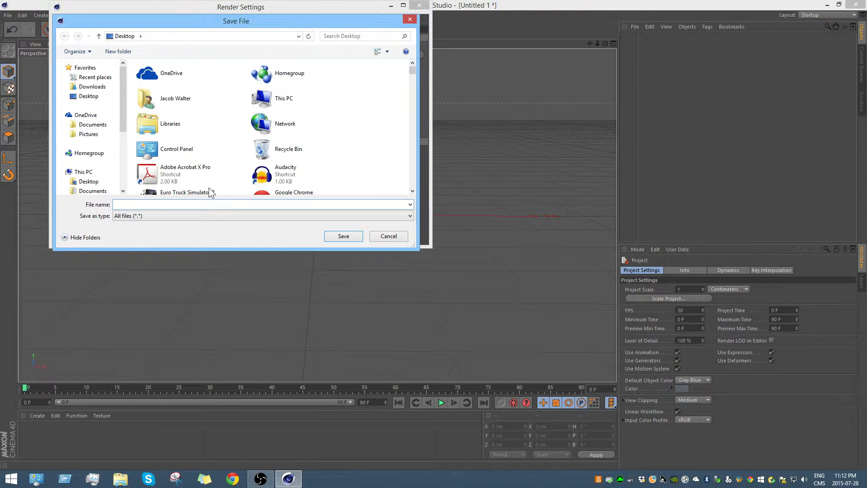
{"action": "type", "text": "Tutorial Render"}
{"action": "left_click", "coordinate": [352, 236]}
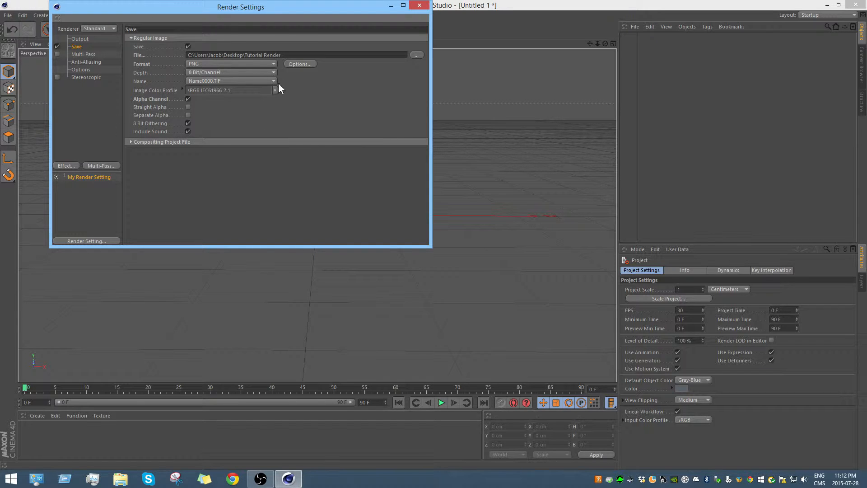
{"action": "left_click", "coordinate": [419, 6]}
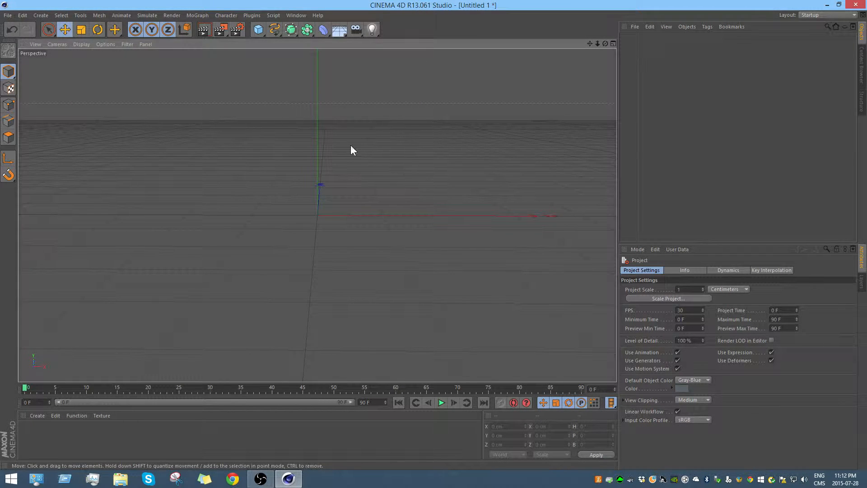
Step: Add a MoText object to the scene and set its alignment to Middle
{"action": "left_click", "coordinate": [195, 15]}
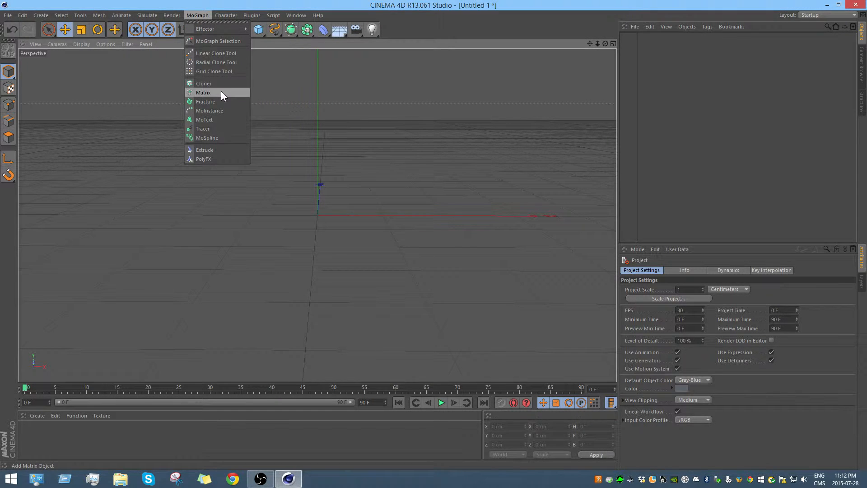
{"action": "left_click", "coordinate": [207, 120]}
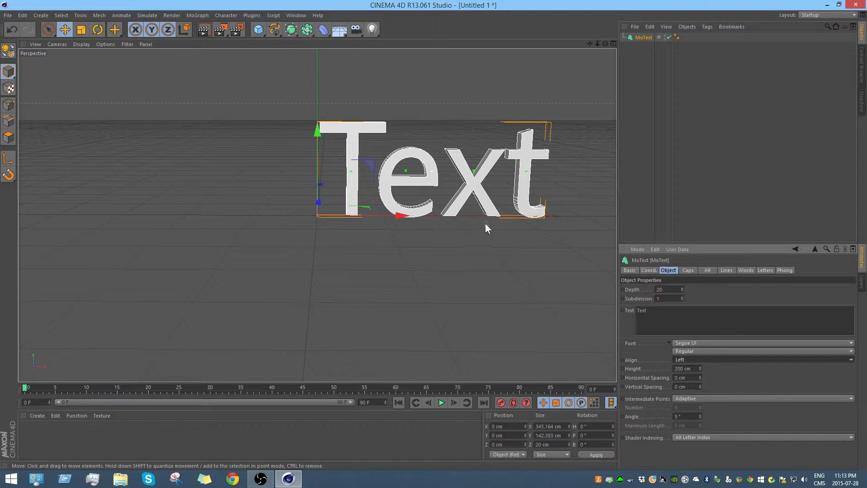
{"action": "left_click", "coordinate": [679, 359]}
{"action": "left_click", "coordinate": [692, 378]}
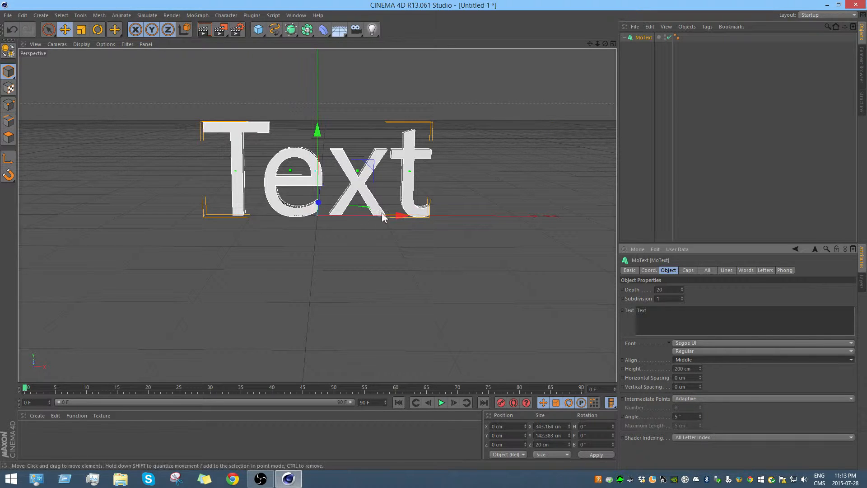
Step: Replace the MoText object's default wording with TUTORIAL
{"action": "double_click", "coordinate": [665, 310]}
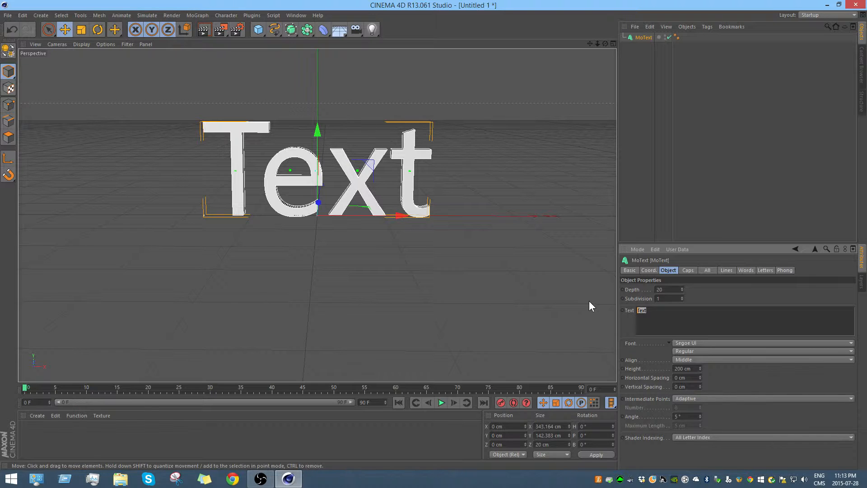
{"action": "type", "text": "TUTORIAL"}
{"action": "left_click", "coordinate": [723, 300]}
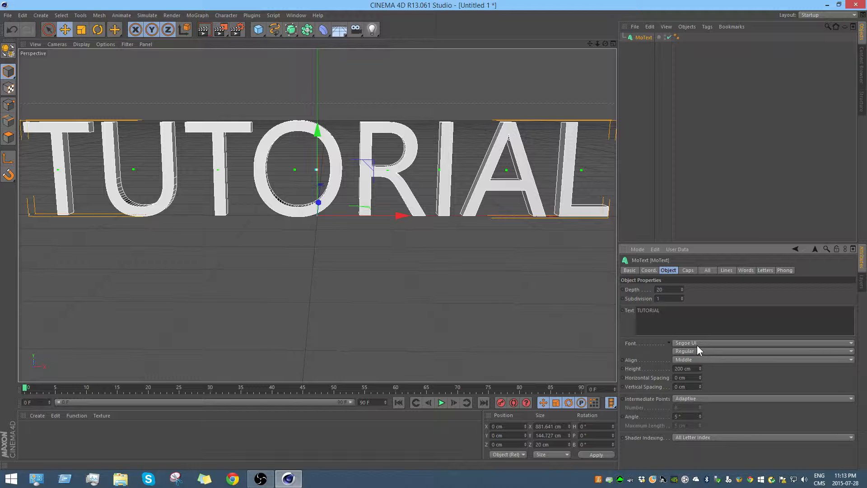
Step: Browse the available fonts and set the TUTORIAL text's font to Alegre Sans
{"action": "double_click", "coordinate": [638, 315]}
{"action": "left_click", "coordinate": [694, 343]}
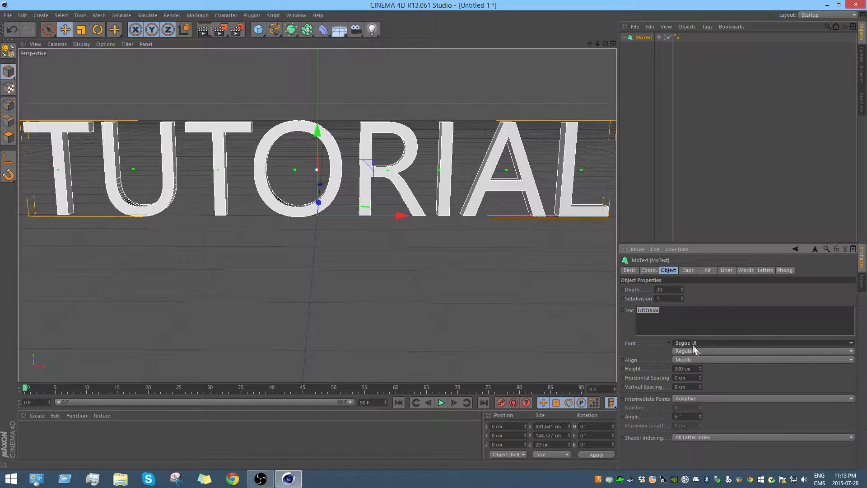
{"action": "scroll", "coordinate": [725, 69], "scroll_direction": "up", "scroll_amount": 15}
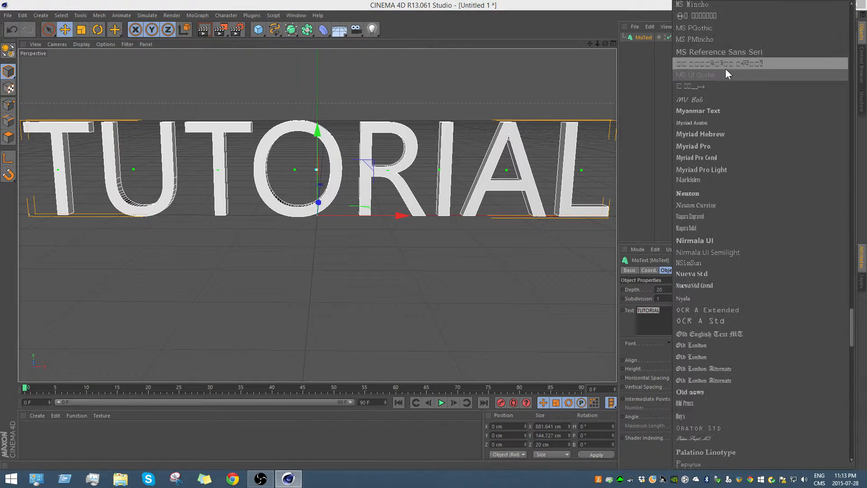
{"action": "scroll", "coordinate": [722, 63], "scroll_direction": "up", "scroll_amount": 20}
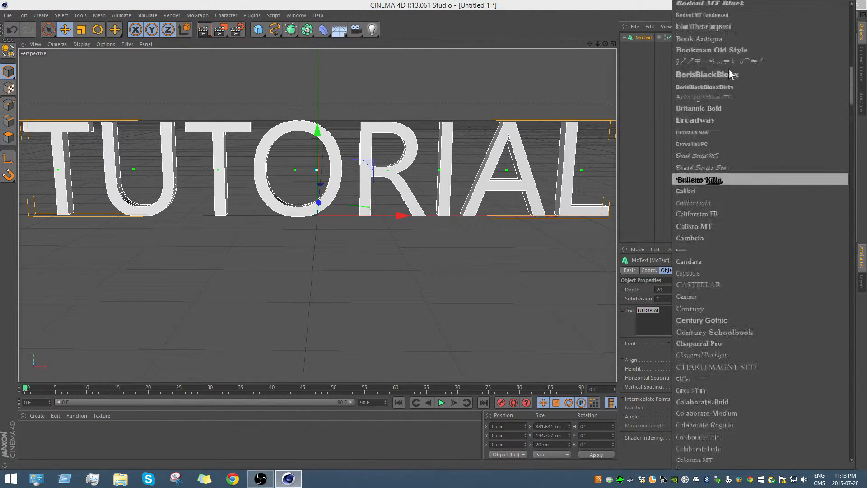
{"action": "left_click", "coordinate": [707, 6]}
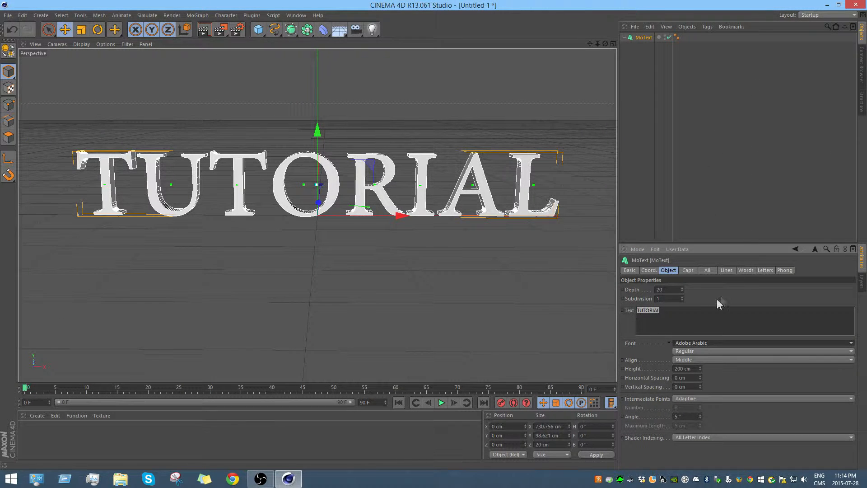
{"action": "left_click", "coordinate": [714, 342]}
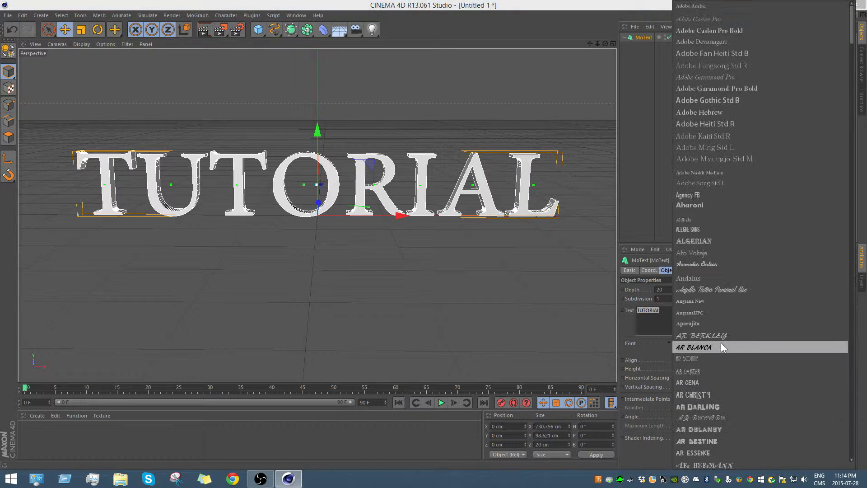
{"action": "left_click", "coordinate": [709, 30]}
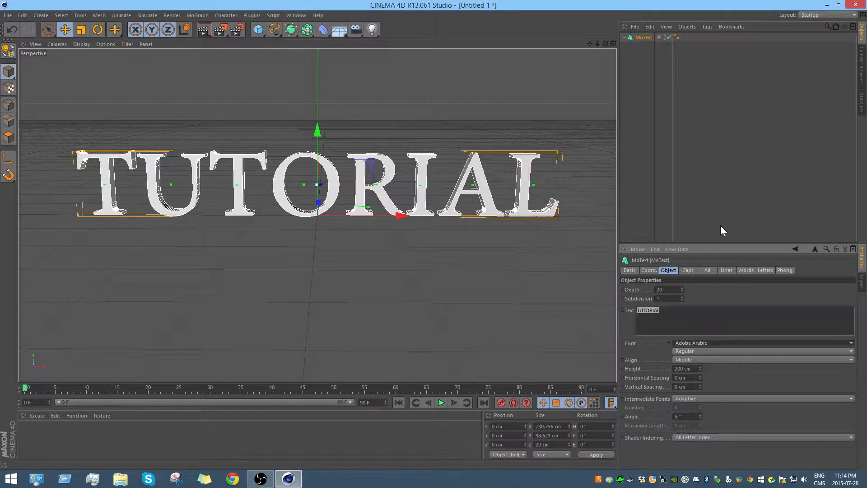
{"action": "key", "text": "Down"}
{"action": "key", "text": "Down"}
{"action": "key", "text": "Down"}
{"action": "key", "text": "Down"}
{"action": "key", "text": "Down"}
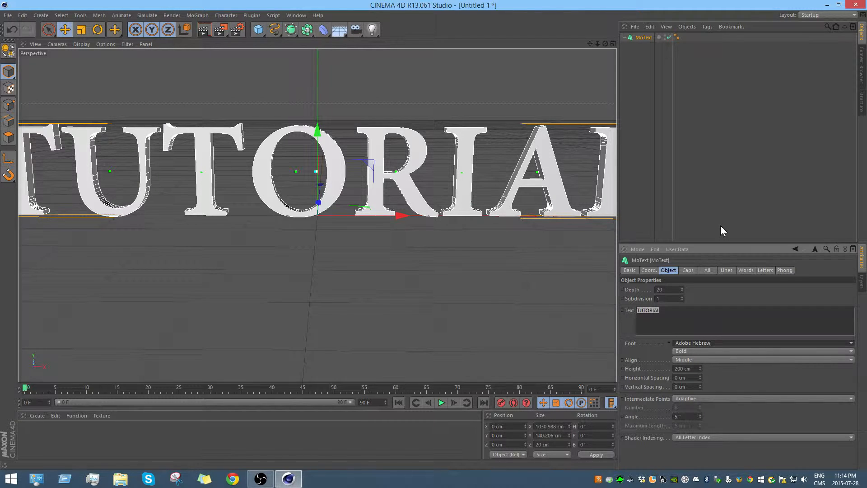
{"action": "key", "text": "Down"}
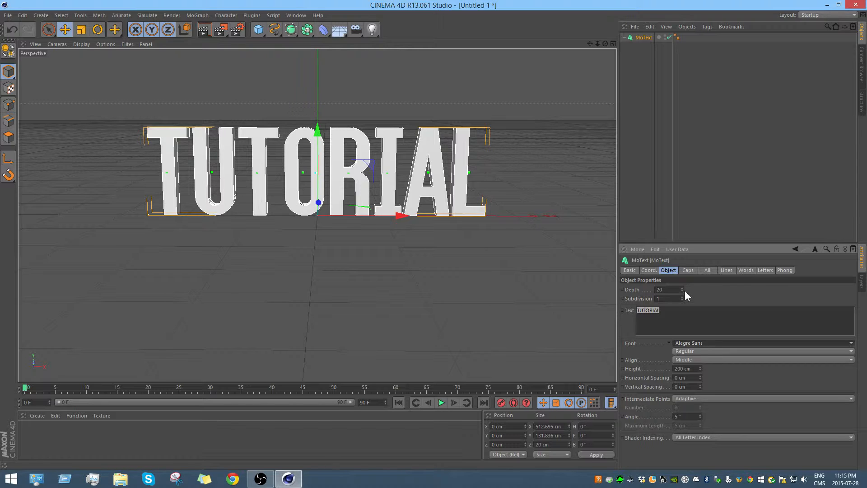
Step: Increase the extrusion depth of the TUTORIAL text to 130
{"action": "left_click_drag", "start_coordinate": [682, 288], "coordinate": [682, 286]}
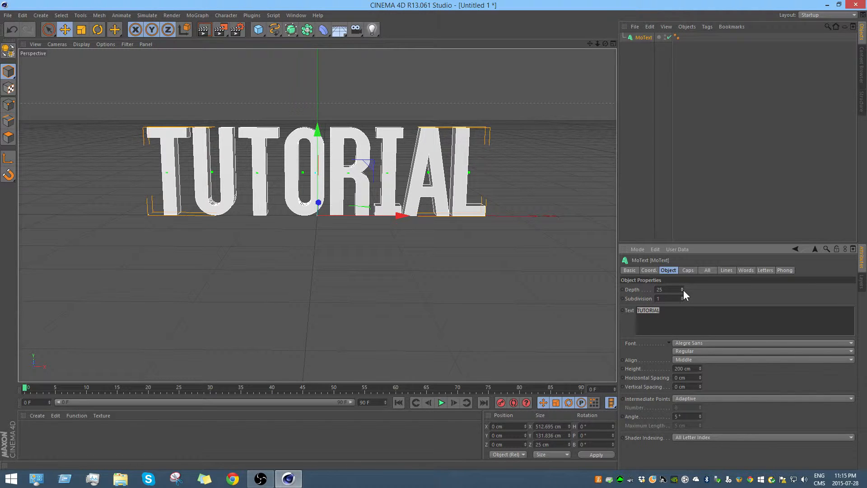
{"action": "left_click_drag", "start_coordinate": [681, 290], "coordinate": [681, 259]}
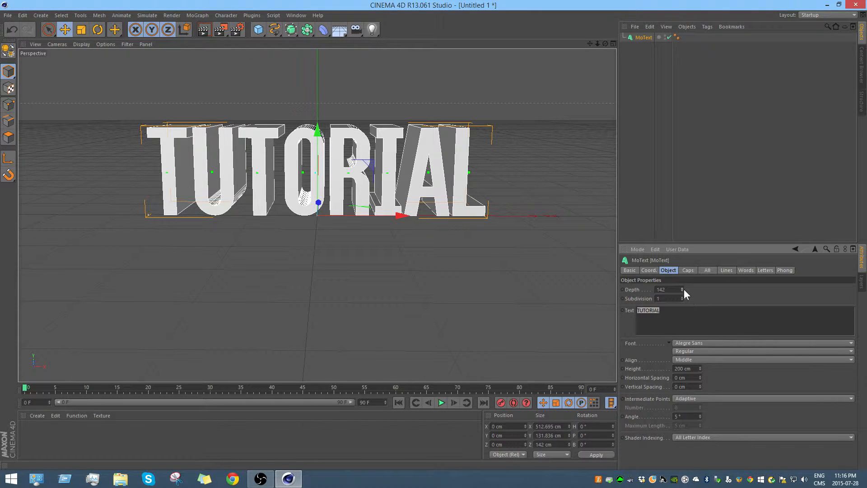
{"action": "left_click_drag", "start_coordinate": [683, 289], "coordinate": [682, 296]}
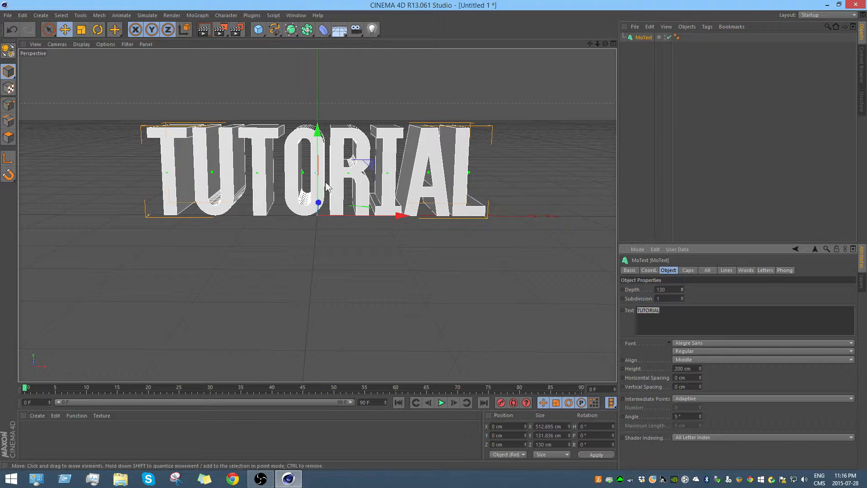
Step: Deselect the text and render a preview of it in the perspective view
{"action": "left_click", "coordinate": [318, 225]}
{"action": "middle_click_drag", "start_coordinate": [506, 105], "coordinate": [520, 106], "text": "alt"}
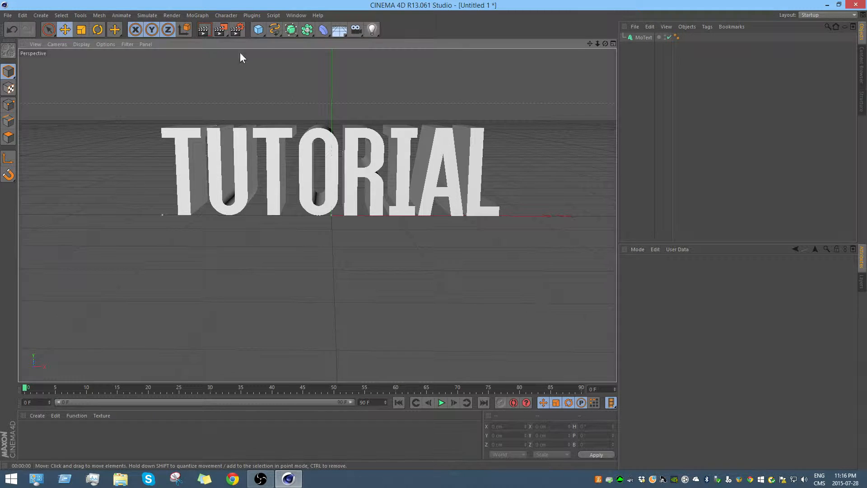
{"action": "left_click", "coordinate": [204, 30]}
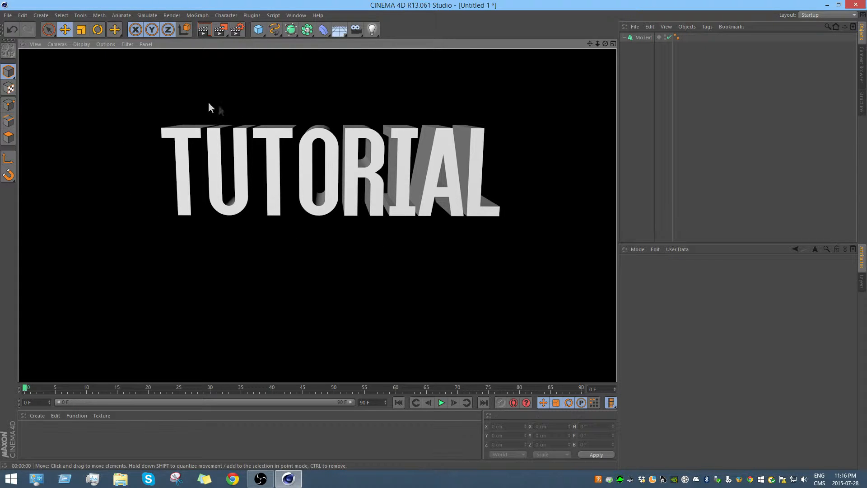
{"action": "left_click", "coordinate": [531, 96]}
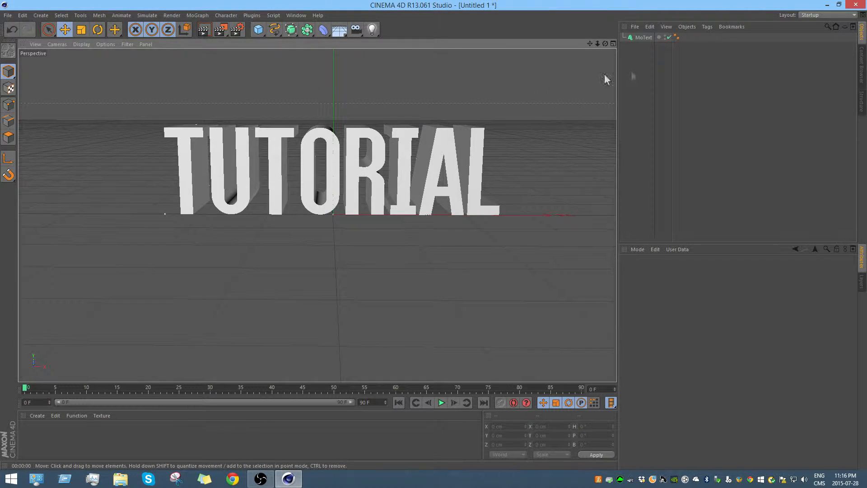
Step: Make the MoText object editable and expand its hierarchy down to the individual letter objects
{"action": "left_click", "coordinate": [644, 37]}
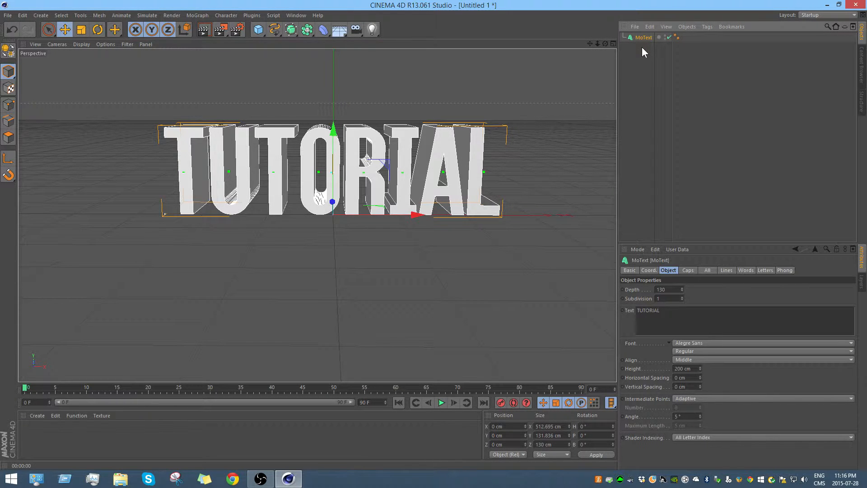
{"action": "key", "text": "c"}
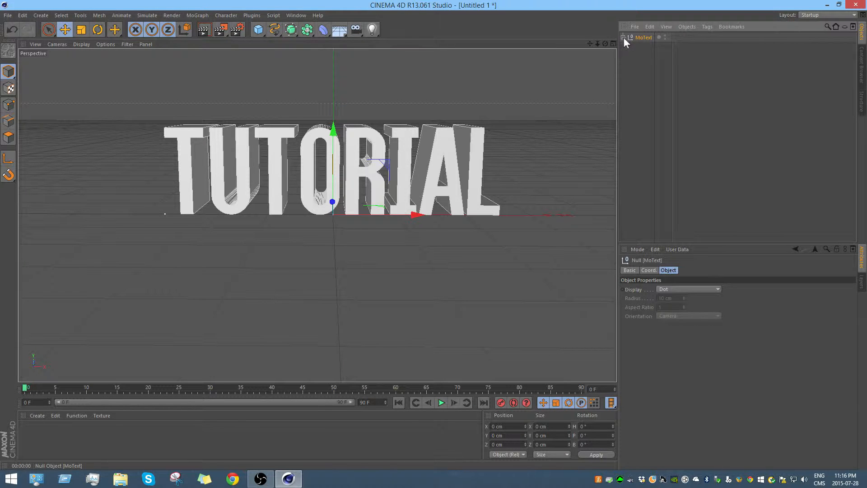
{"action": "left_click", "coordinate": [623, 36]}
{"action": "left_click", "coordinate": [628, 46]}
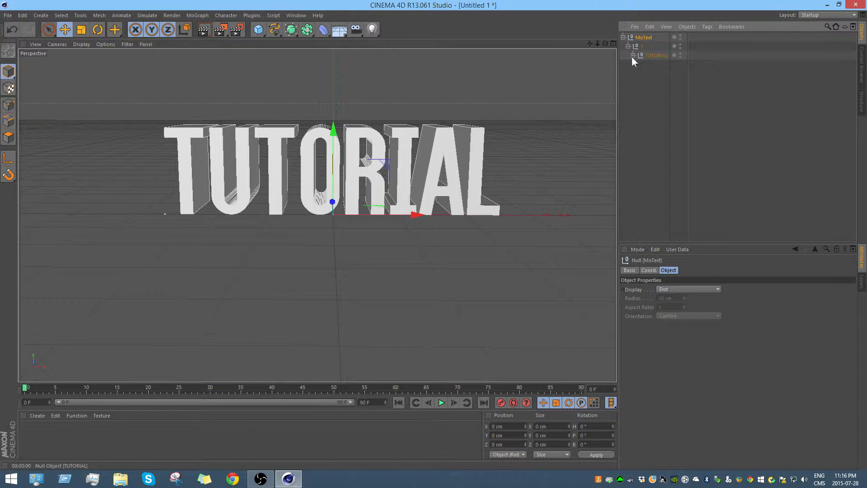
{"action": "left_click", "coordinate": [633, 55]}
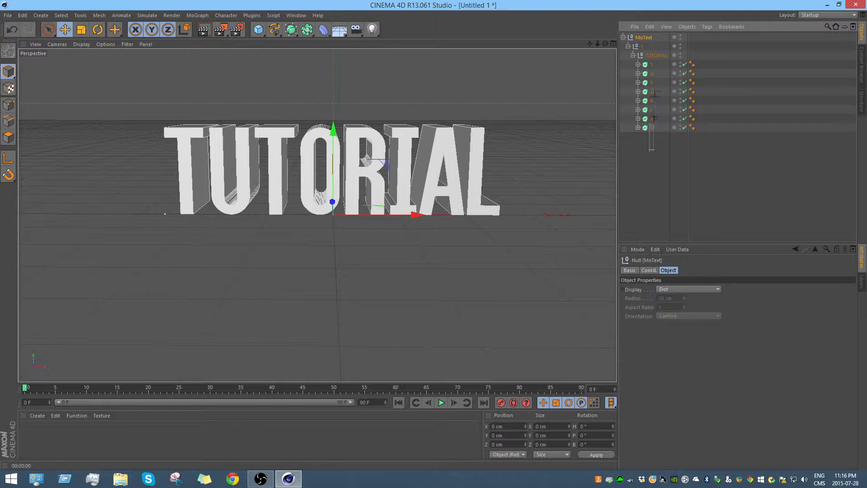
Step: Select and copy all eight letter objects of TUTORIAL, from the first T to the L
{"action": "left_click_drag", "start_coordinate": [653, 119], "coordinate": [658, 59]}
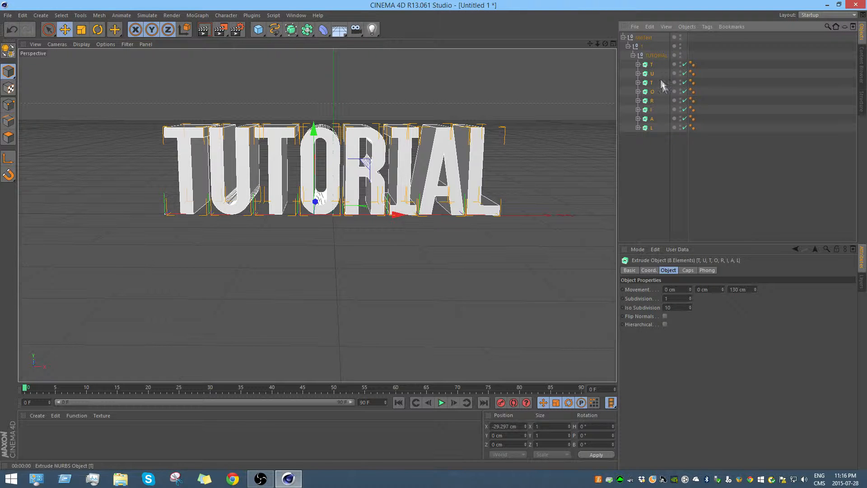
{"action": "left_click", "coordinate": [650, 64]}
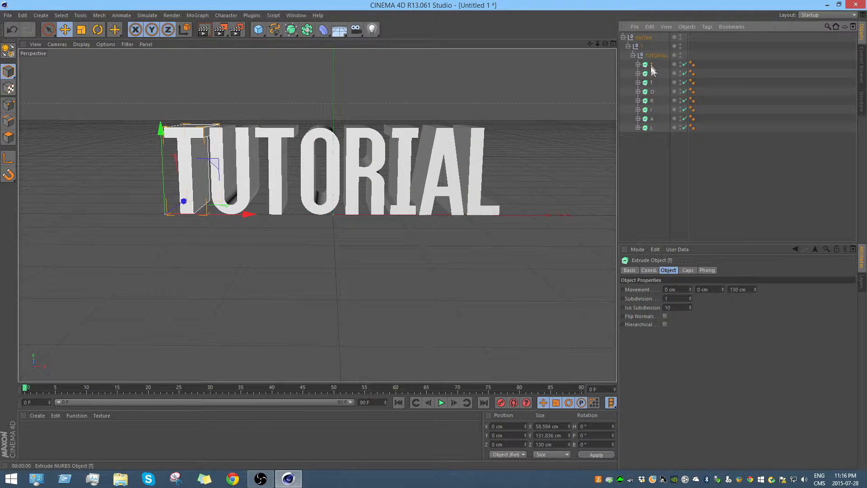
{"action": "left_click", "coordinate": [653, 128], "text": "shift"}
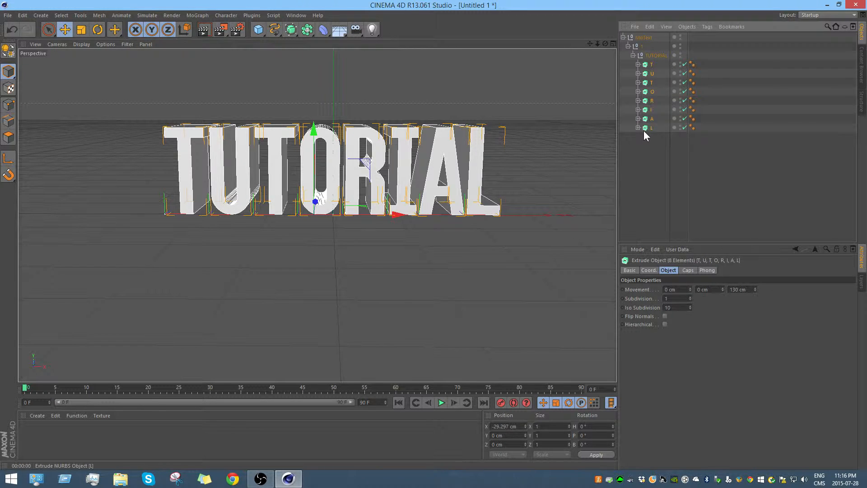
Step: Delete the MoText null with its hierarchy and paste the copied letters at the top level
{"action": "left_click", "coordinate": [645, 38]}
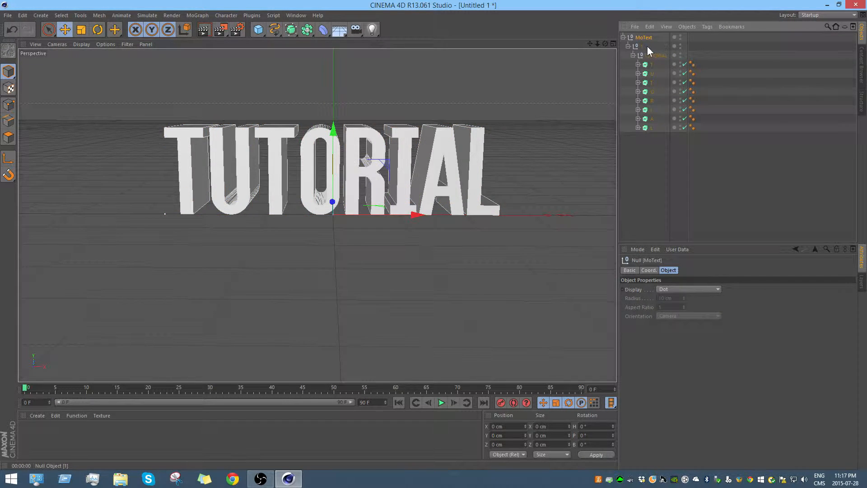
{"action": "key", "text": "Delete"}
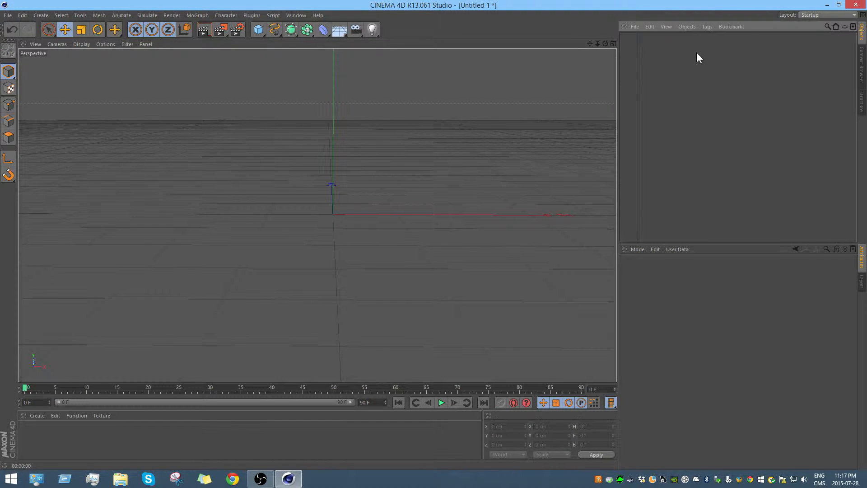
{"action": "key", "text": "ctrl+z"}
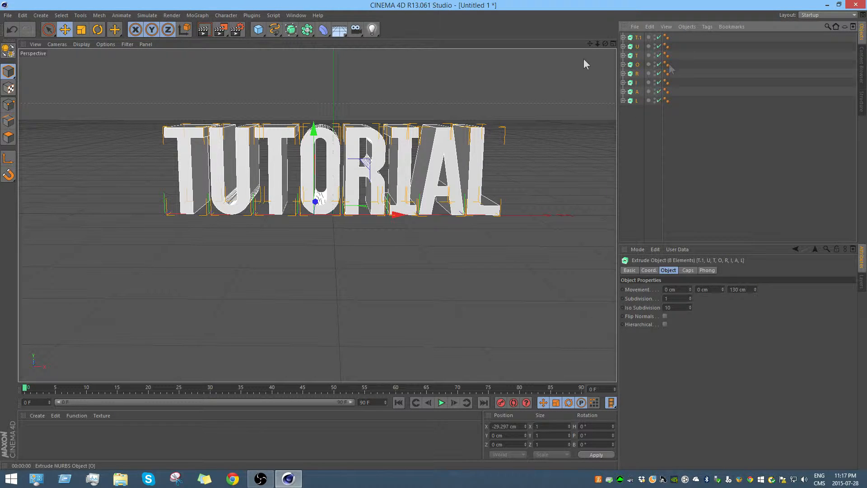
Step: Move the first T along X towards the U, to an X position of about -244 cm
{"action": "left_click", "coordinate": [638, 37]}
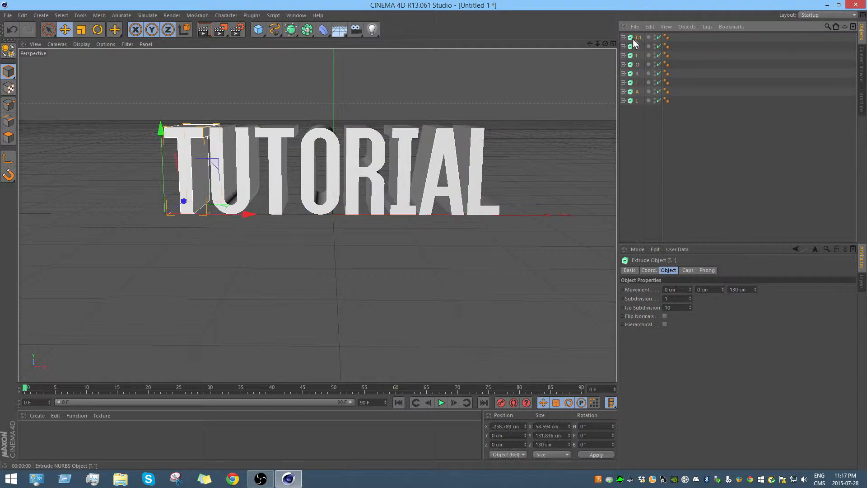
{"action": "left_click_drag", "start_coordinate": [248, 214], "coordinate": [288, 204]}
{"action": "key", "text": "ctrl+z"}
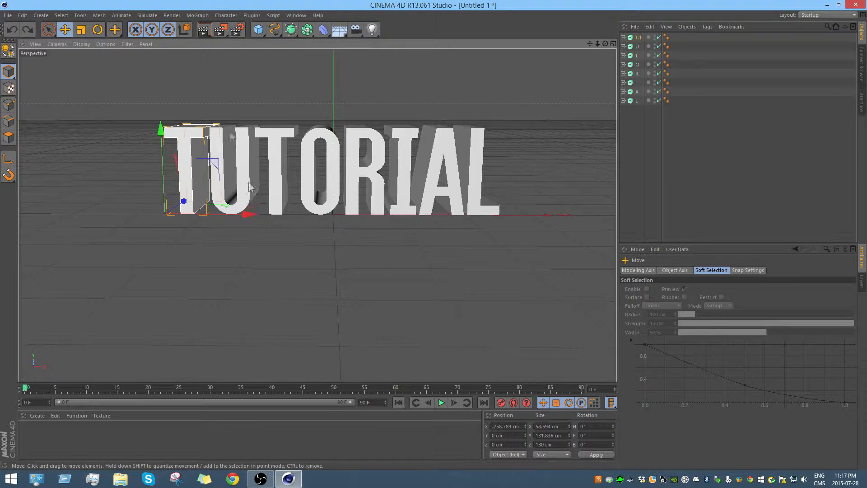
{"action": "scroll", "coordinate": [215, 204], "scroll_direction": "up", "scroll_amount": 3}
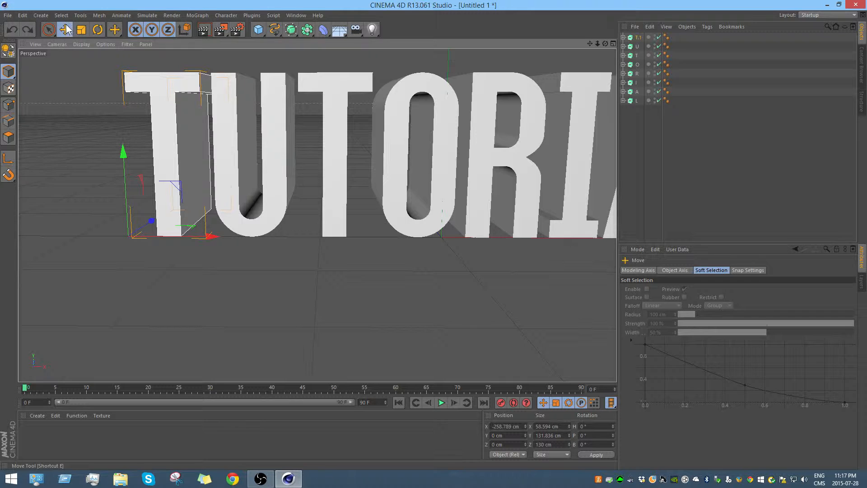
{"action": "left_click_drag", "start_coordinate": [210, 237], "coordinate": [226, 237]}
{"action": "left_click_drag", "start_coordinate": [590, 44], "coordinate": [620, 135]}
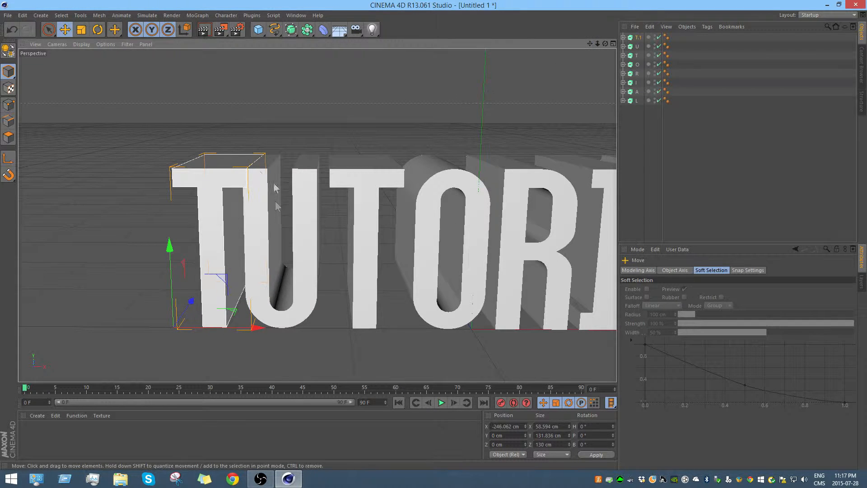
{"action": "left_click_drag", "start_coordinate": [254, 326], "coordinate": [258, 329]}
Step: Rotate the first T slightly to about 8° heading, -1° pitch and 1° bank
{"action": "left_click", "coordinate": [97, 30]}
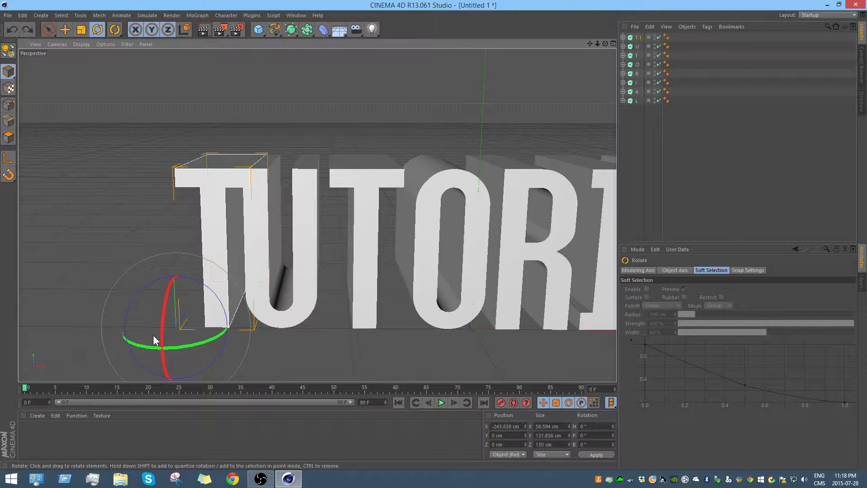
{"action": "left_click_drag", "start_coordinate": [161, 327], "coordinate": [166, 345]}
{"action": "key", "text": "ctrl+z"}
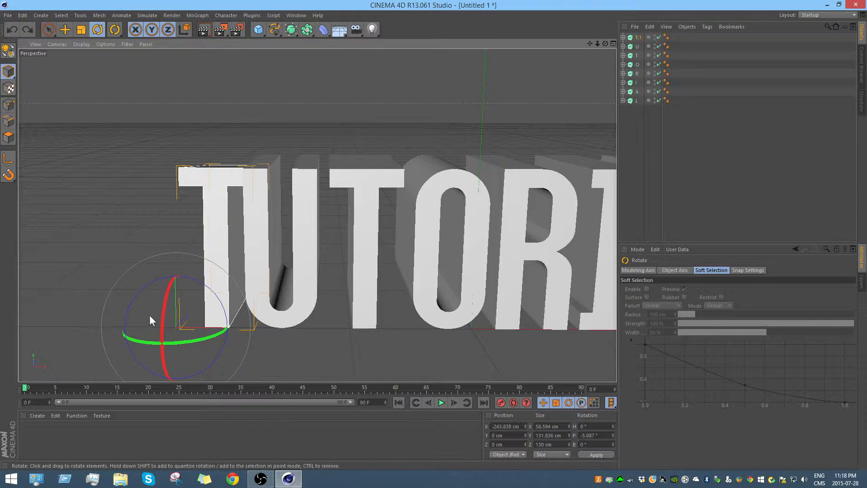
{"action": "left_click_drag", "start_coordinate": [127, 316], "coordinate": [187, 285]}
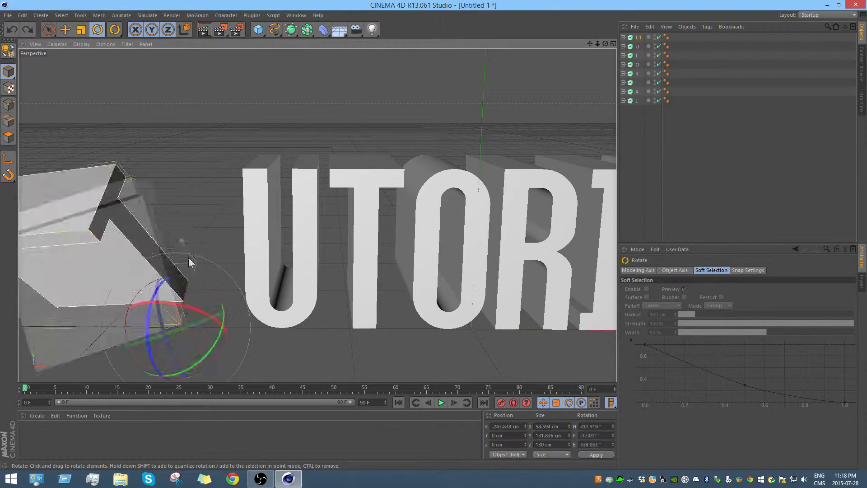
{"action": "key", "text": "ctrl+z"}
{"action": "left_click_drag", "start_coordinate": [143, 316], "coordinate": [153, 319]}
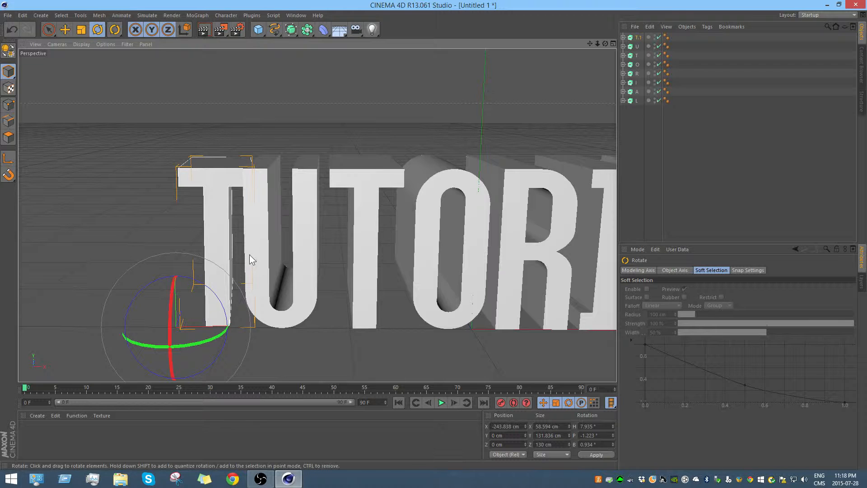
Step: Move and tilt the U and the second T so each sits tightly against the letter before it
{"action": "scroll", "coordinate": [246, 237], "scroll_direction": "up", "scroll_amount": 3}
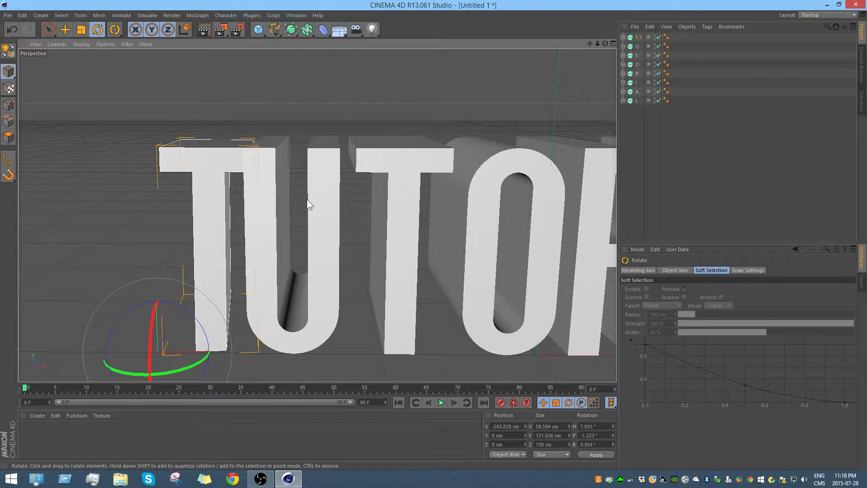
{"action": "left_click_drag", "start_coordinate": [307, 205], "coordinate": [206, 356]}
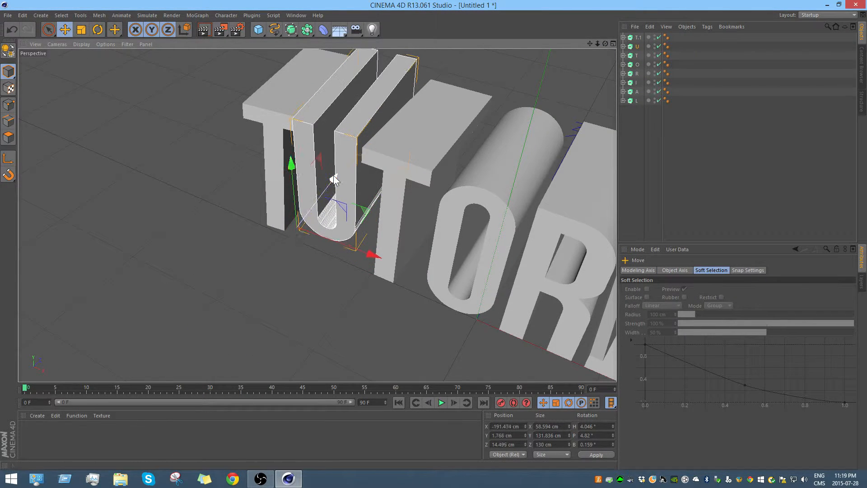
{"action": "key", "text": "r"}
{"action": "left_click_drag", "start_coordinate": [283, 168], "coordinate": [334, 307]}
{"action": "key", "text": "e"}
{"action": "left_click_drag", "start_coordinate": [430, 299], "coordinate": [376, 262]}
Step: Tilt the O to about -1° heading, 7° pitch and -3° bank and move it against the second T
{"action": "left_click", "coordinate": [440, 270]}
{"action": "key", "text": "r"}
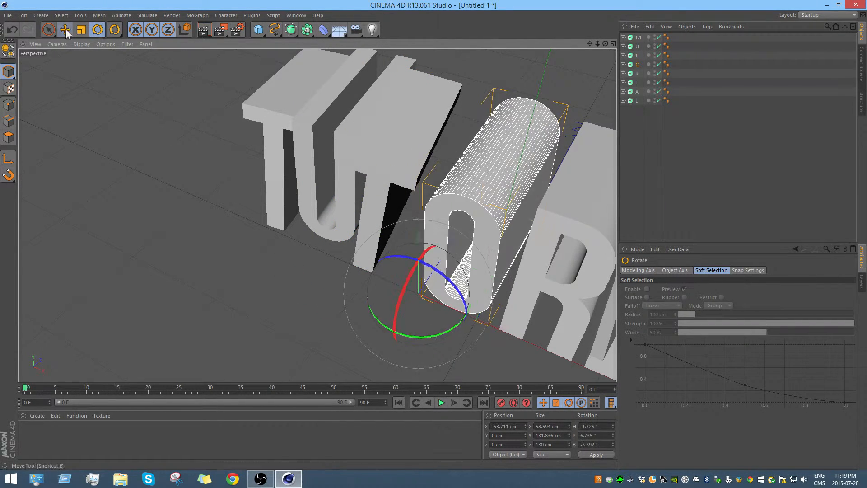
{"action": "left_click", "coordinate": [66, 29]}
{"action": "left_click_drag", "start_coordinate": [499, 326], "coordinate": [466, 311]}
Step: Move the R against the O at about X -30 cm and rotate it to about 8° heading, 6° pitch and 7° bank
{"action": "left_click", "coordinate": [528, 311]}
{"action": "left_click_drag", "start_coordinate": [576, 361], "coordinate": [542, 347]}
{"action": "left_click", "coordinate": [98, 29]}
{"action": "left_click_drag", "start_coordinate": [452, 311], "coordinate": [446, 320]}
{"action": "key", "text": "e"}
{"action": "left_click_drag", "start_coordinate": [546, 349], "coordinate": [529, 342]}
{"action": "left_click_drag", "start_coordinate": [462, 255], "coordinate": [462, 252]}
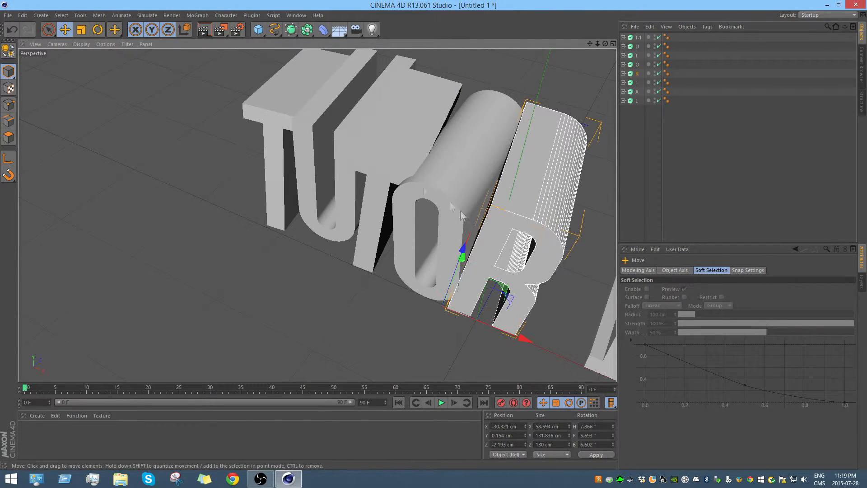
Step: Move the I along X until it sits close against the R
{"action": "scroll", "coordinate": [582, 235], "scroll_direction": "down", "scroll_amount": 3}
{"action": "left_click", "coordinate": [606, 248]}
{"action": "left_click_drag", "start_coordinate": [590, 44], "coordinate": [429, 34]}
{"action": "left_click_drag", "start_coordinate": [481, 342], "coordinate": [418, 315]}
Step: Tilt the A slightly and move it along X against the I
{"action": "left_click", "coordinate": [472, 274]}
{"action": "left_click", "coordinate": [98, 30]}
{"action": "left_click", "coordinate": [65, 30]}
{"action": "left_click_drag", "start_coordinate": [526, 358], "coordinate": [493, 344]}
Step: Move the L against the A at about X 124 cm and rotate it to about 8° heading, -1° pitch and 5° bank
{"action": "left_click", "coordinate": [559, 317]}
{"action": "key", "text": "r"}
{"action": "key", "text": "e"}
{"action": "left_click_drag", "start_coordinate": [564, 376], "coordinate": [497, 336]}
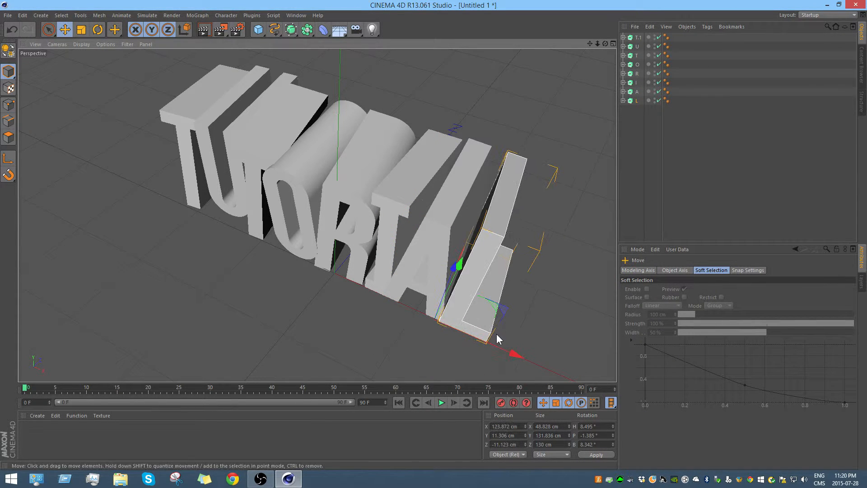
{"action": "key", "text": "r"}
{"action": "left_click_drag", "start_coordinate": [431, 282], "coordinate": [426, 279]}
Step: Lower the L to a Y position of about 1 cm so it lines up with the other letters
{"action": "left_click", "coordinate": [166, 129]}
{"action": "left_click_drag", "start_coordinate": [165, 129], "coordinate": [260, 157], "text": "alt"}
{"action": "left_click", "coordinate": [475, 234]}
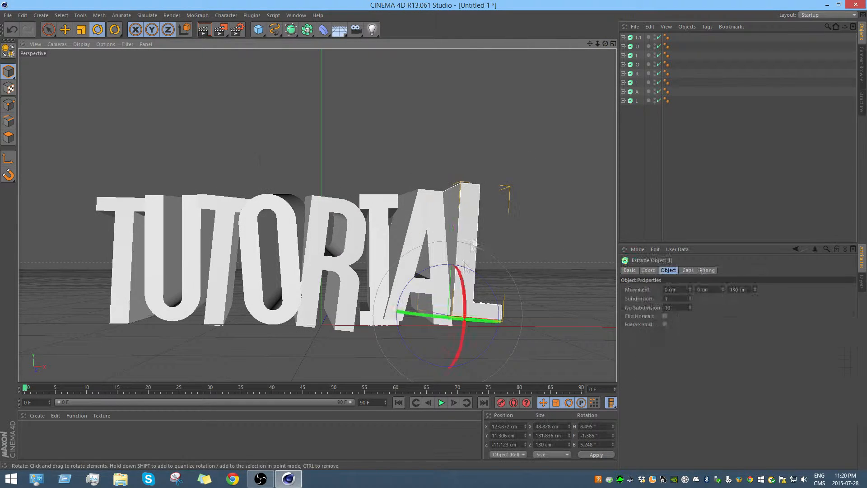
{"action": "key", "text": "e"}
{"action": "left_click_drag", "start_coordinate": [475, 237], "coordinate": [474, 217]}
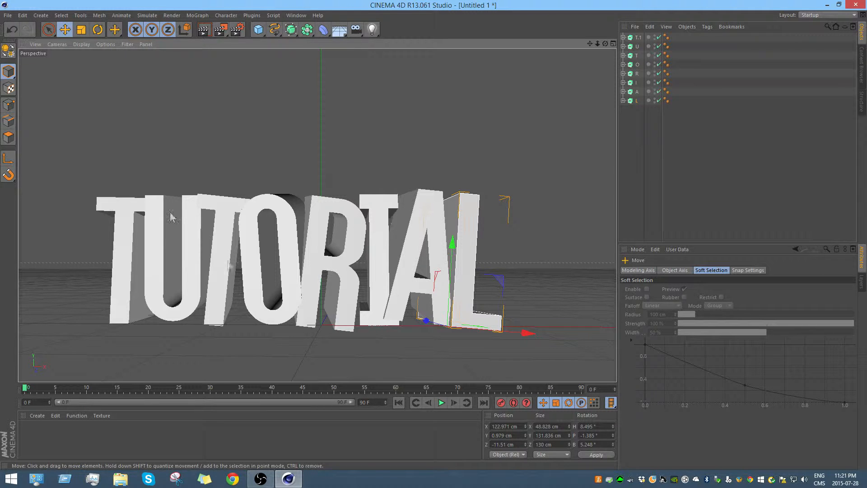
Step: Select all eight letters and set their extrusion depth to 85 cm
{"action": "left_click_drag", "start_coordinate": [605, 44], "coordinate": [538, 81]}
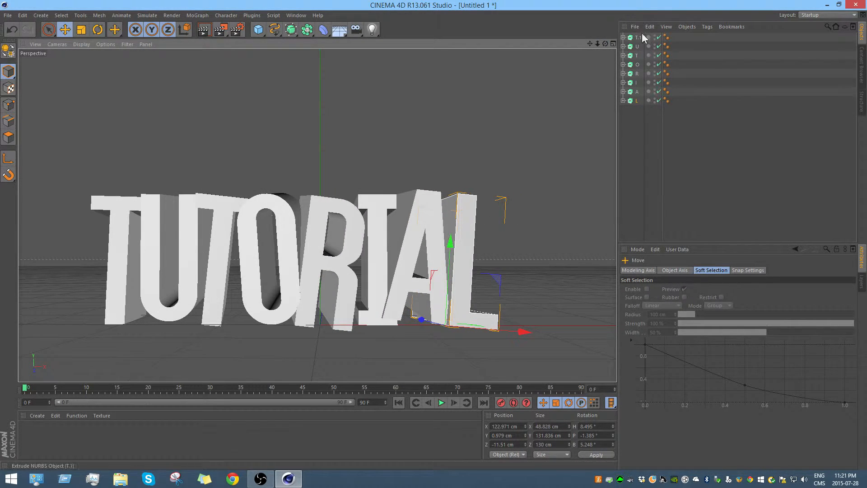
{"action": "mouse_move", "coordinate": [590, 42]}
{"action": "left_mouse_down"}
{"action": "mouse_move", "coordinate": [578, 92]}
{"action": "mouse_move", "coordinate": [584, 46]}
{"action": "mouse_move", "coordinate": [585, 81]}
{"action": "mouse_move", "coordinate": [587, 54]}
{"action": "left_mouse_up"}
{"action": "left_click", "coordinate": [567, 94]}
{"action": "left_click_drag", "start_coordinate": [539, 119], "coordinate": [493, 148], "text": "alt"}
{"action": "left_click_drag", "start_coordinate": [630, 119], "coordinate": [638, 38]}
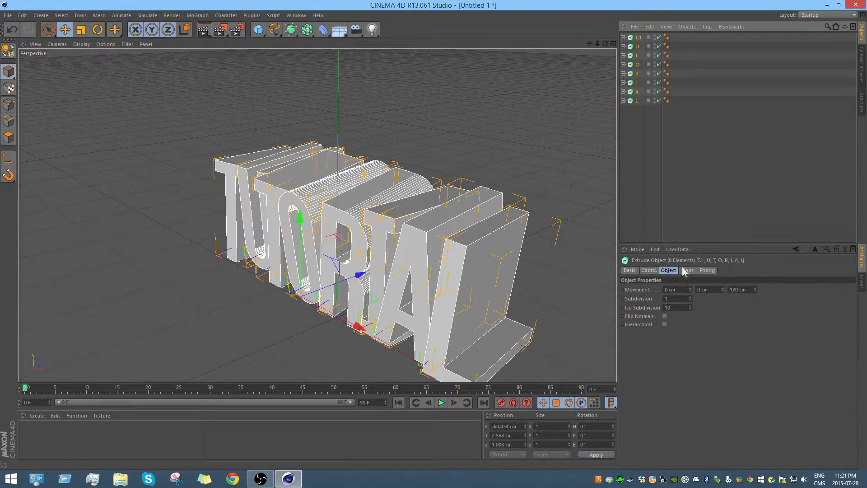
{"action": "left_click_drag", "start_coordinate": [754, 289], "coordinate": [755, 316]}
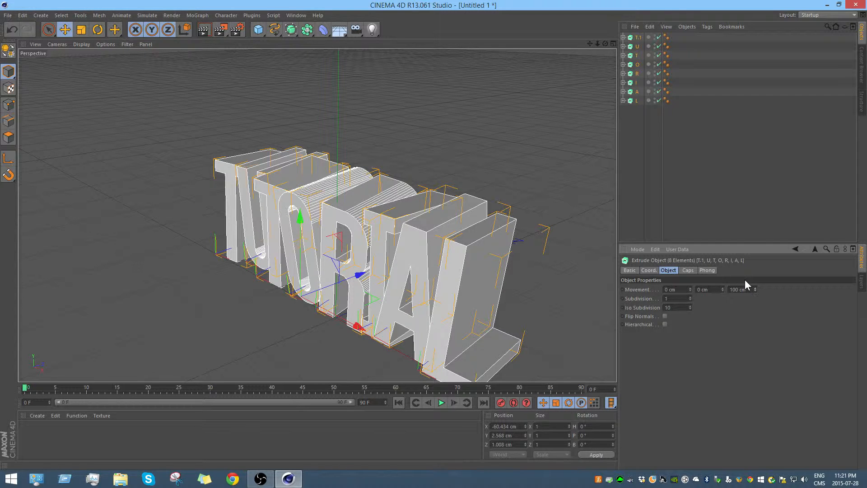
{"action": "left_click_drag", "start_coordinate": [754, 290], "coordinate": [755, 305]}
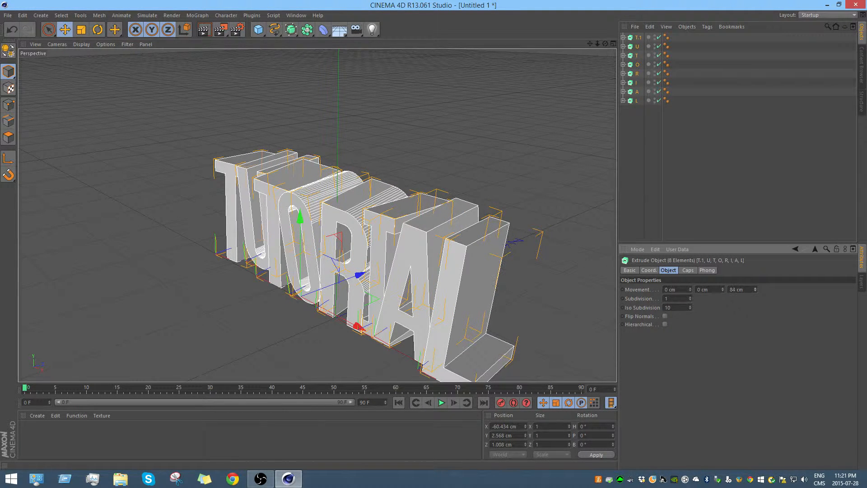
{"action": "left_click", "coordinate": [754, 288]}
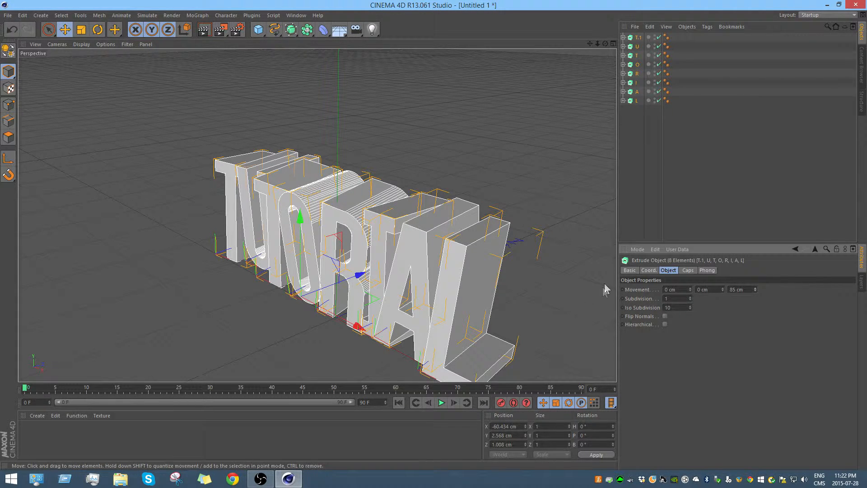
Step: Select all eight letters from the first T to the L and duplicate them by copying and pasting
{"action": "left_click_drag", "start_coordinate": [605, 43], "coordinate": [564, 58]}
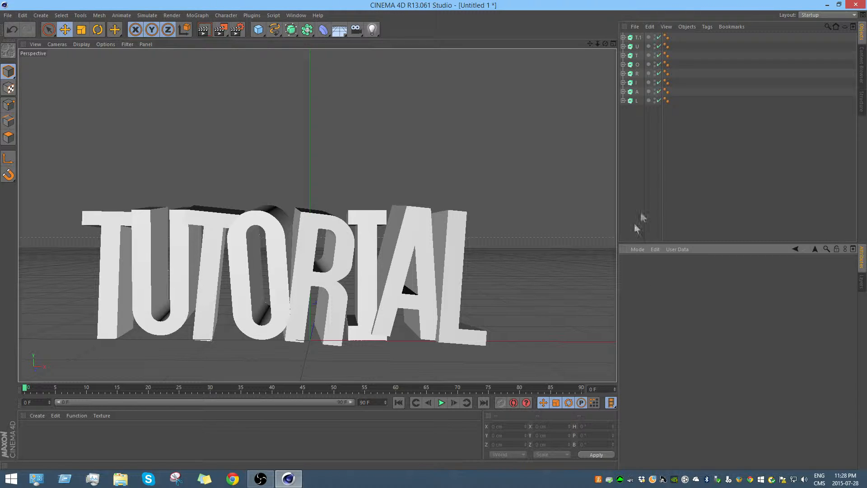
{"action": "left_click_drag", "start_coordinate": [635, 116], "coordinate": [641, 36]}
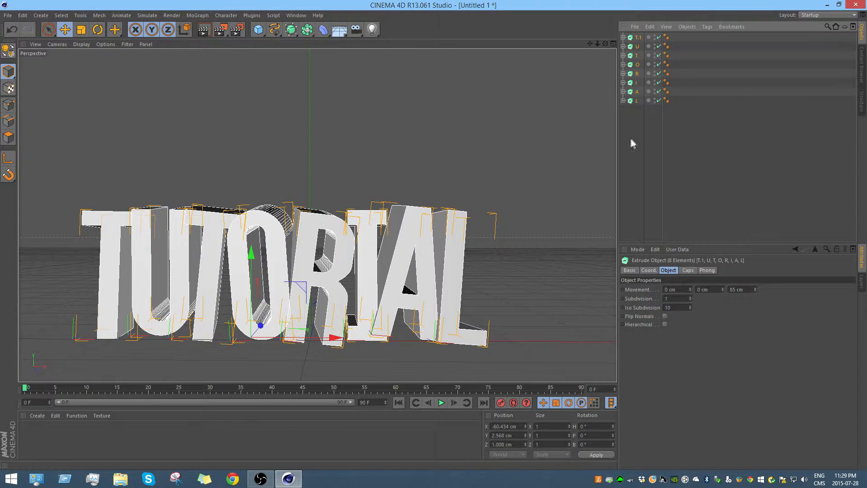
{"action": "left_click", "coordinate": [638, 38]}
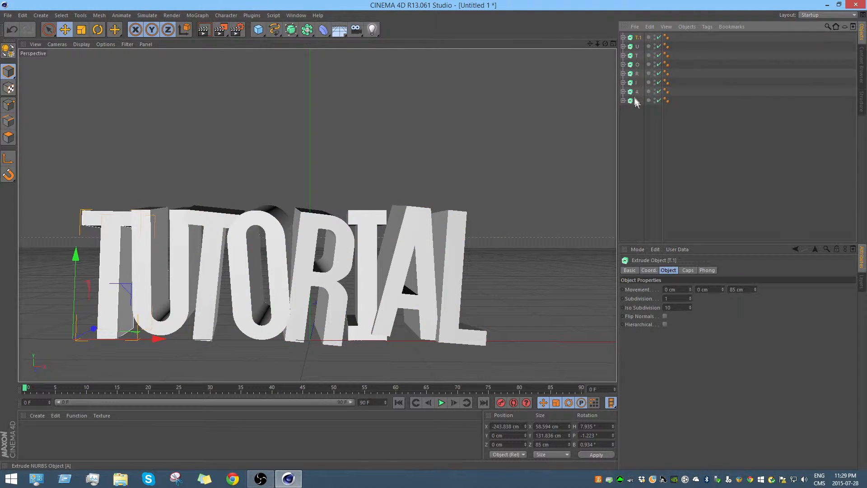
{"action": "left_click", "coordinate": [635, 101], "text": "shift"}
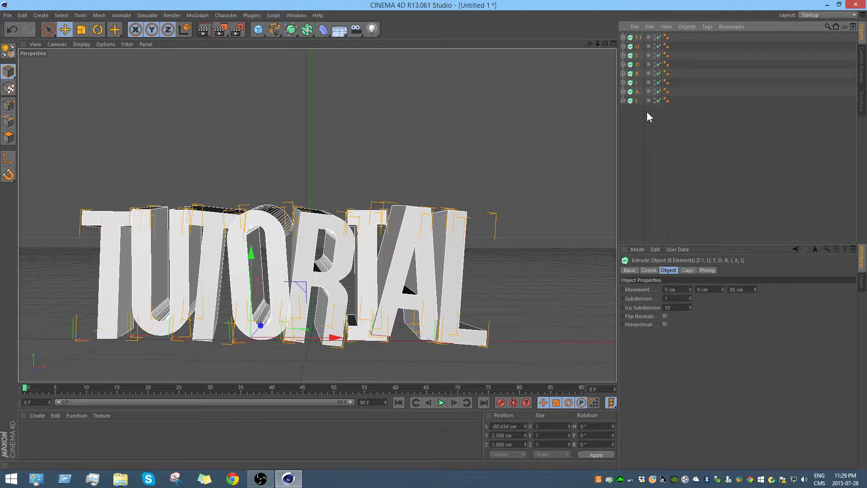
{"action": "key", "text": "ctrl+v"}
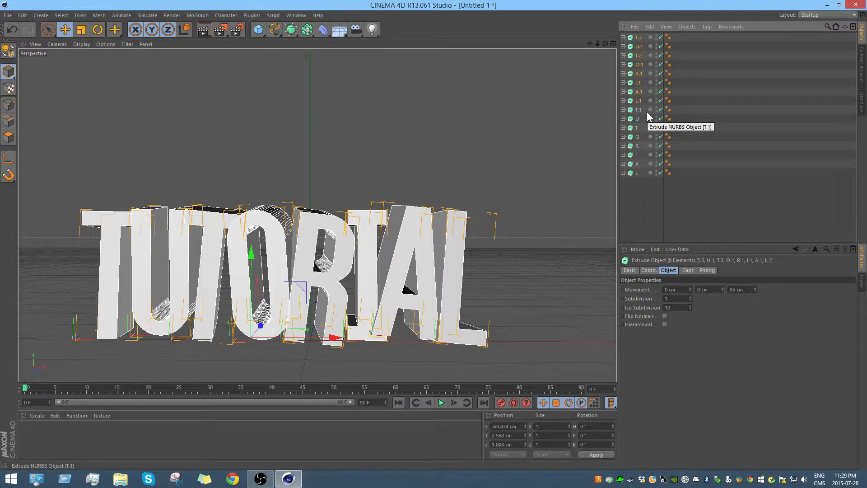
Step: Set the extrusion depth of the eight duplicated letters to 77 cm
{"action": "left_click_drag", "start_coordinate": [513, 164], "coordinate": [390, 239], "text": "alt"}
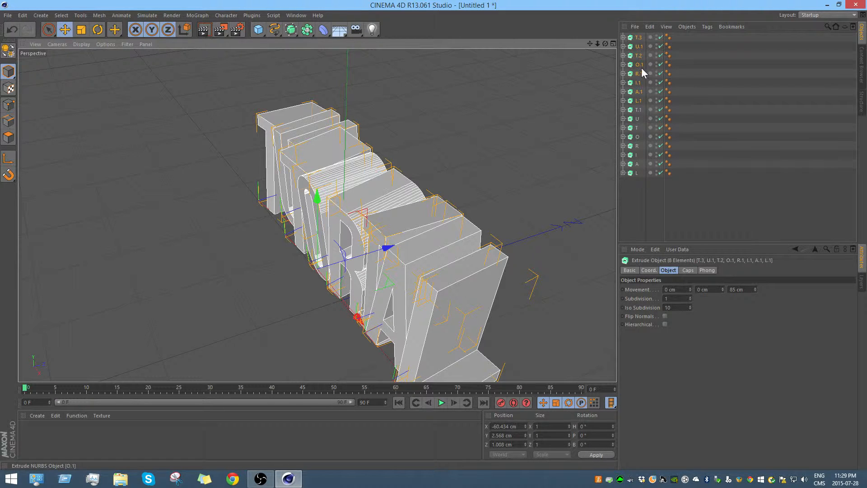
{"action": "left_click_drag", "start_coordinate": [755, 289], "coordinate": [756, 288]}
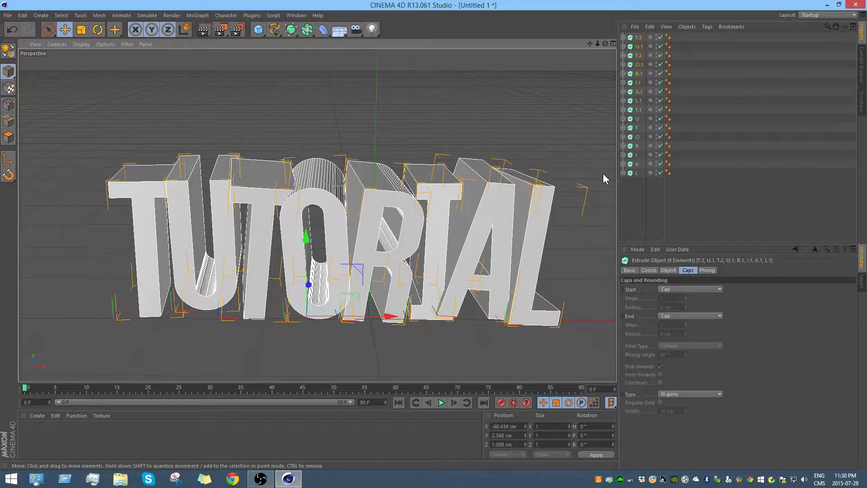
{"action": "left_click", "coordinate": [668, 270]}
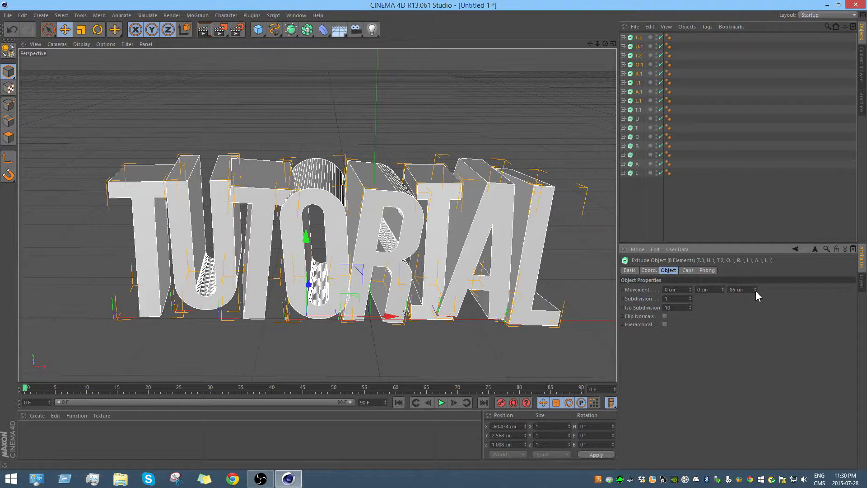
{"action": "mouse_move", "coordinate": [755, 289]}
{"action": "left_mouse_down"}
{"action": "mouse_move", "coordinate": [755, 282]}
{"action": "mouse_move", "coordinate": [755, 297]}
{"action": "left_mouse_up"}
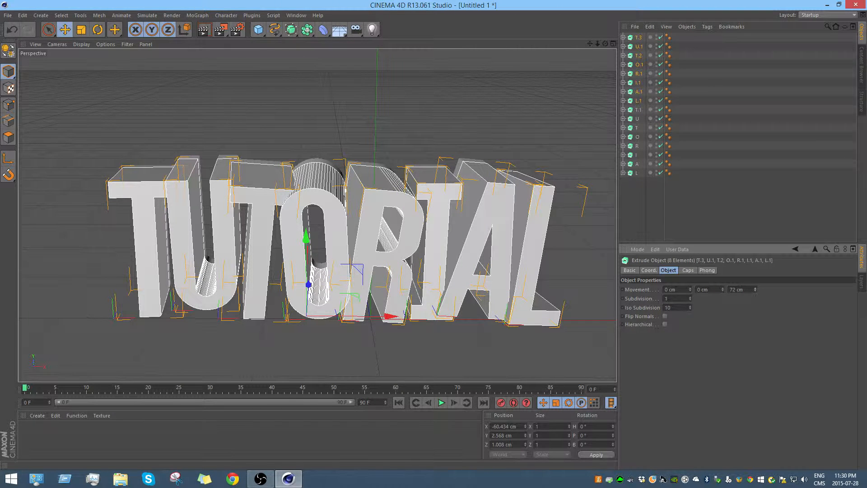
{"action": "left_click_drag", "start_coordinate": [755, 296], "coordinate": [754, 294]}
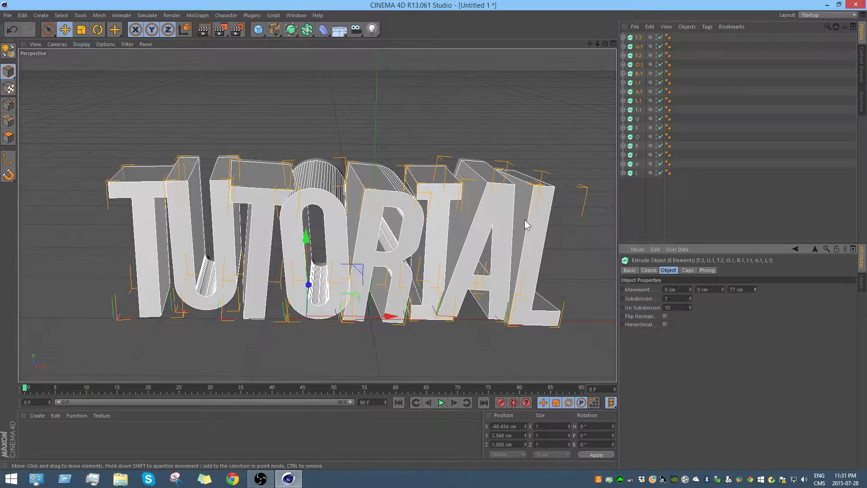
Step: Select the duplicate of the first T and shift it back inside the original, to a Z position of about 4 cm
{"action": "left_click_drag", "start_coordinate": [506, 143], "coordinate": [325, 164], "text": "alt"}
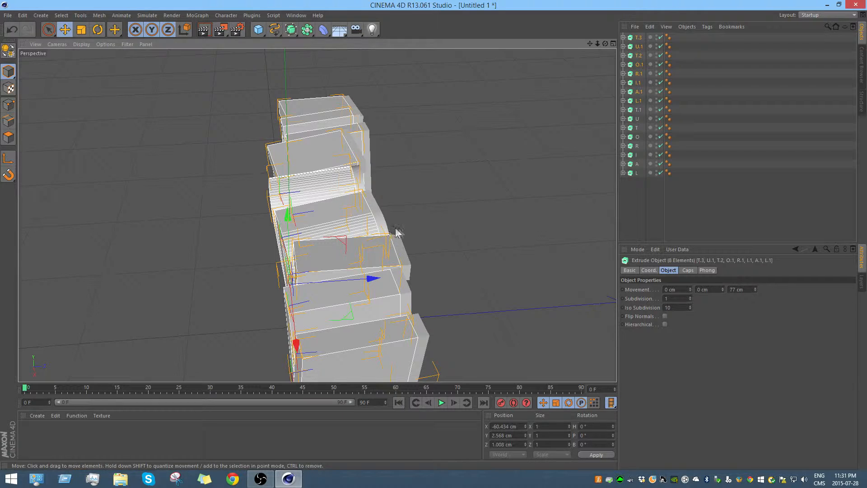
{"action": "left_click_drag", "start_coordinate": [226, 156], "coordinate": [338, 107], "text": "alt"}
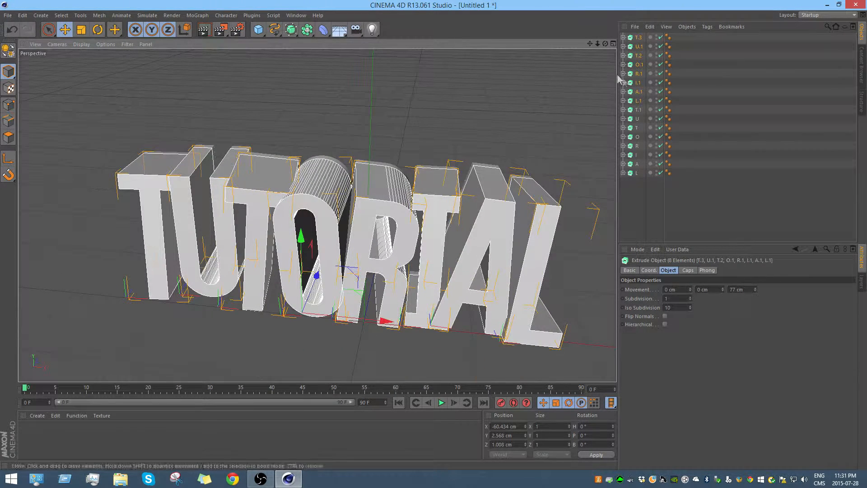
{"action": "left_click", "coordinate": [638, 39]}
{"action": "scroll", "coordinate": [104, 180], "scroll_direction": "up", "scroll_amount": 5}
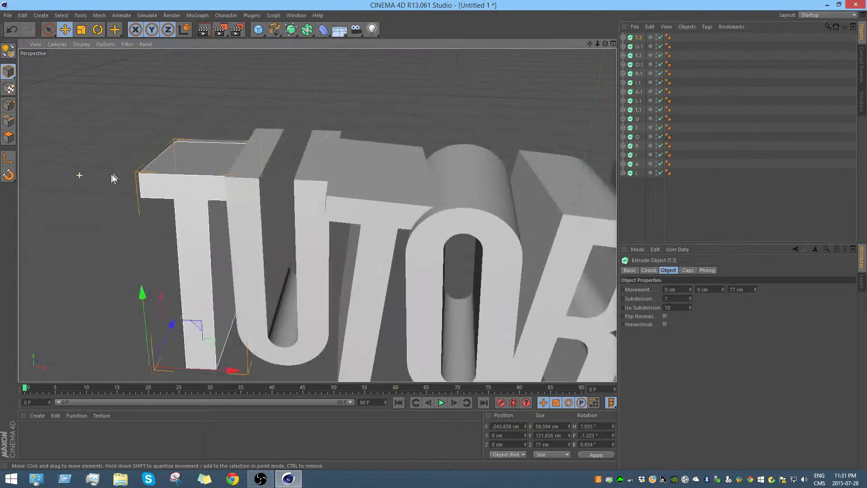
{"action": "left_click_drag", "start_coordinate": [175, 338], "coordinate": [176, 338]}
{"action": "left_click_drag", "start_coordinate": [267, 131], "coordinate": [232, 150], "text": "alt"}
{"action": "left_click_drag", "start_coordinate": [278, 70], "coordinate": [247, 84], "text": "alt"}
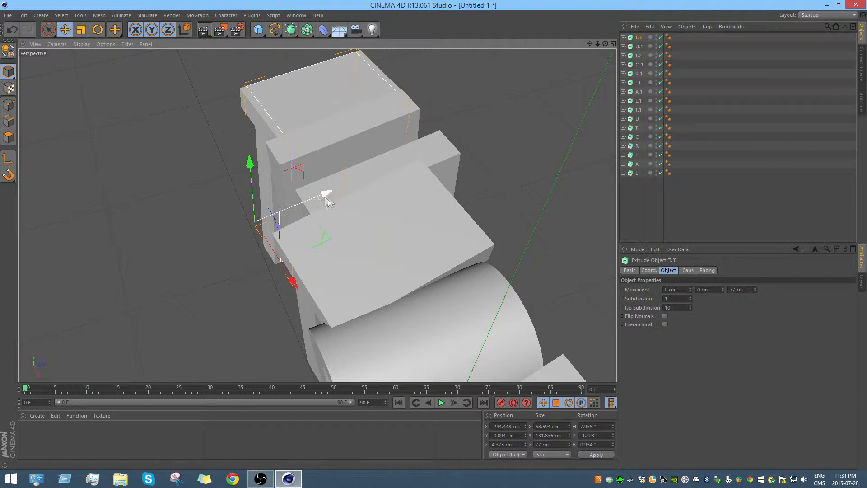
{"action": "left_click_drag", "start_coordinate": [326, 194], "coordinate": [324, 193]}
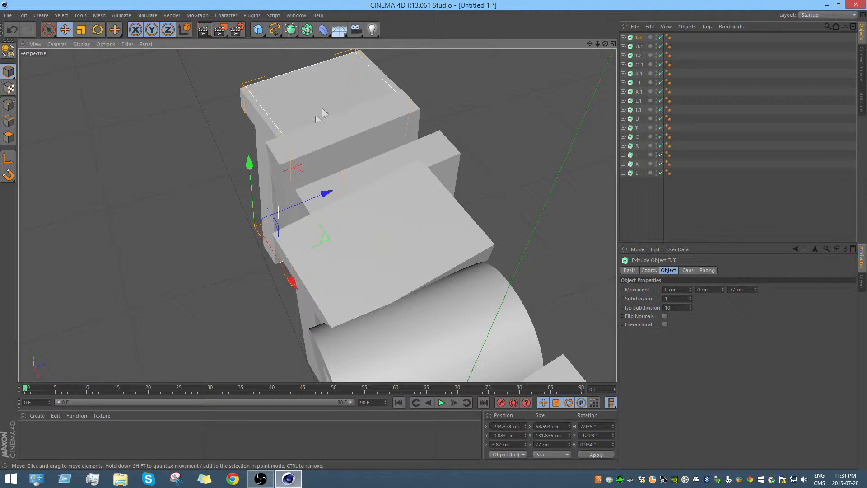
Step: Shift the duplicates of the U, second T, O and R back along their Z axes so they sit inside the originals
{"action": "left_click_drag", "start_coordinate": [315, 167], "coordinate": [533, 107], "text": "alt"}
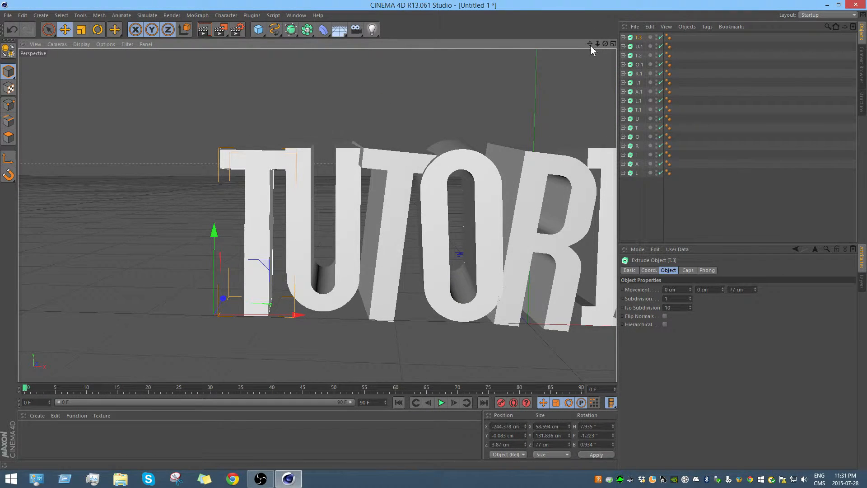
{"action": "left_click_drag", "start_coordinate": [590, 45], "coordinate": [543, 39]}
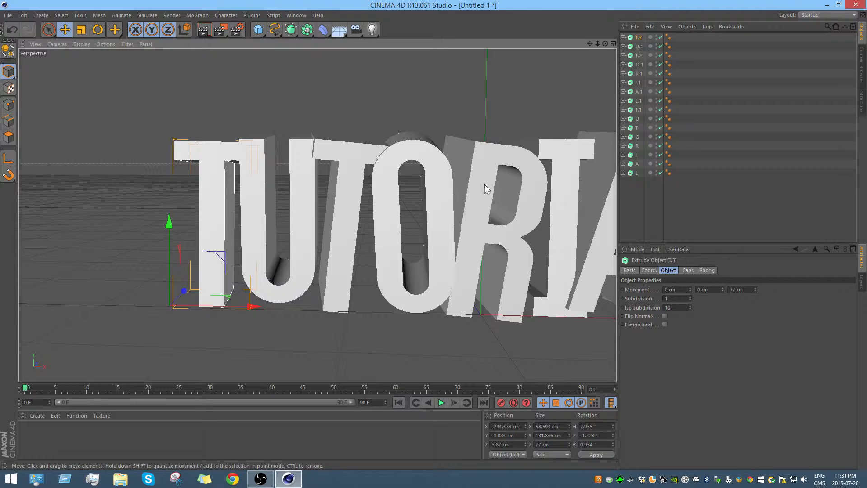
{"action": "left_click", "coordinate": [639, 47]}
{"action": "left_click_drag", "start_coordinate": [353, 158], "coordinate": [298, 212], "text": "alt"}
{"action": "left_click_drag", "start_coordinate": [291, 226], "coordinate": [320, 238]}
{"action": "left_click", "coordinate": [639, 56]}
{"action": "left_click", "coordinate": [642, 65]}
{"action": "left_click_drag", "start_coordinate": [389, 263], "coordinate": [393, 262]}
{"action": "left_click", "coordinate": [429, 287]}
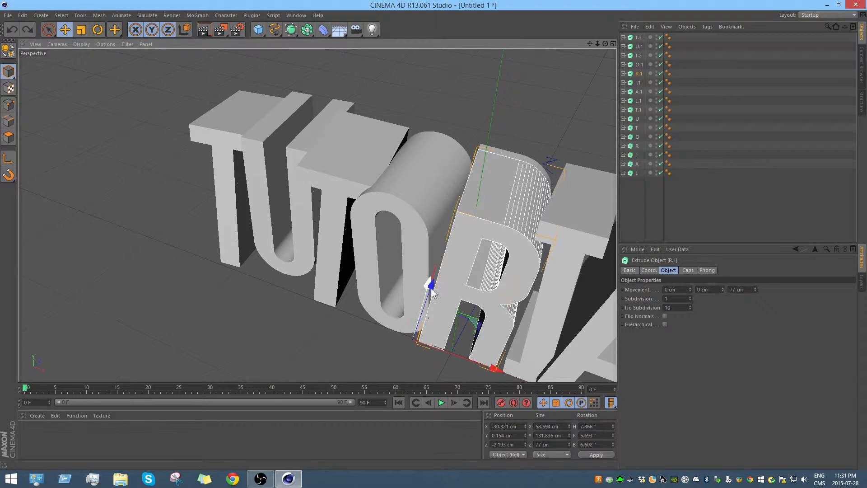
{"action": "left_click_drag", "start_coordinate": [438, 291], "coordinate": [438, 280]}
Step: Shift the duplicates of the I, A and L back along their Z axes so they sit inside the originals
{"action": "left_click", "coordinate": [639, 83]}
{"action": "middle_click_drag", "start_coordinate": [535, 321], "coordinate": [393, 304], "text": "alt"}
{"action": "left_click_drag", "start_coordinate": [387, 306], "coordinate": [416, 307]}
{"action": "left_click", "coordinate": [639, 92]}
{"action": "left_click", "coordinate": [638, 102]}
{"action": "left_click_drag", "start_coordinate": [477, 359], "coordinate": [481, 353]}
{"action": "left_click_drag", "start_coordinate": [356, 246], "coordinate": [389, 244], "text": "alt"}
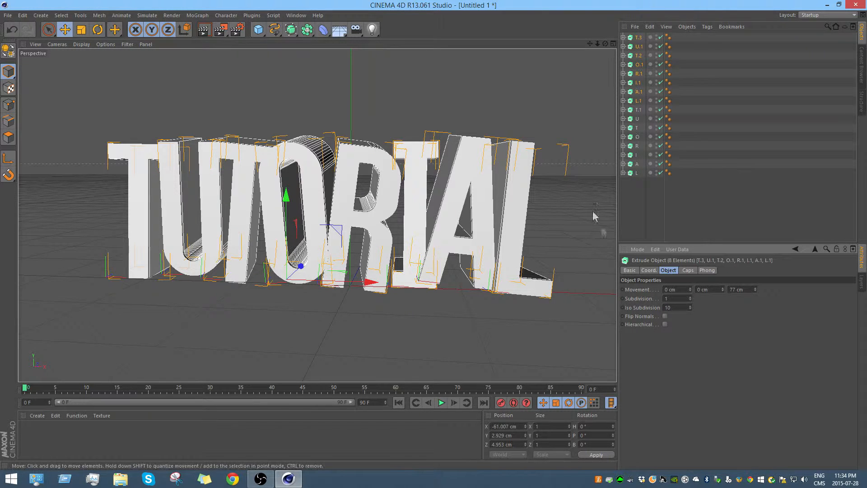
{"action": "left_click", "coordinate": [689, 270]}
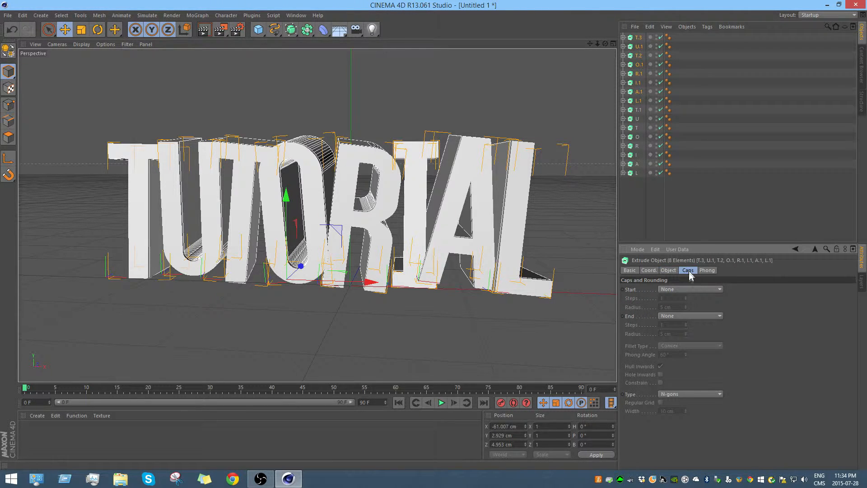
{"action": "left_click", "coordinate": [667, 289]}
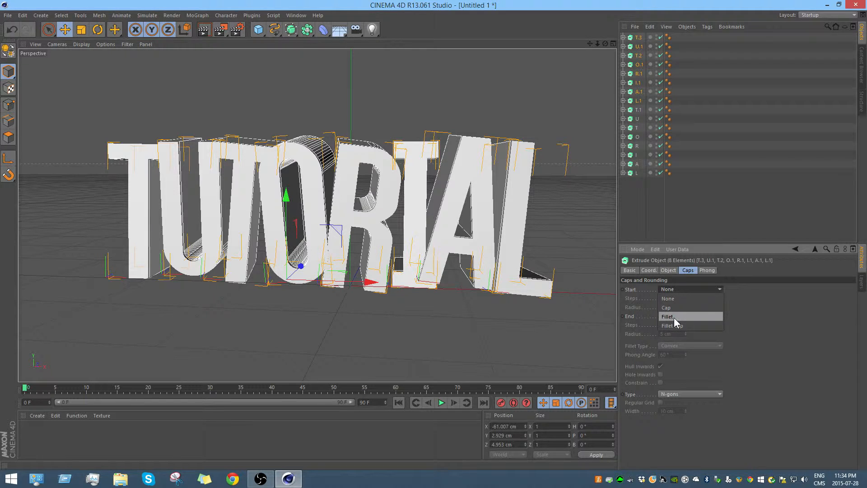
{"action": "left_click", "coordinate": [674, 316]}
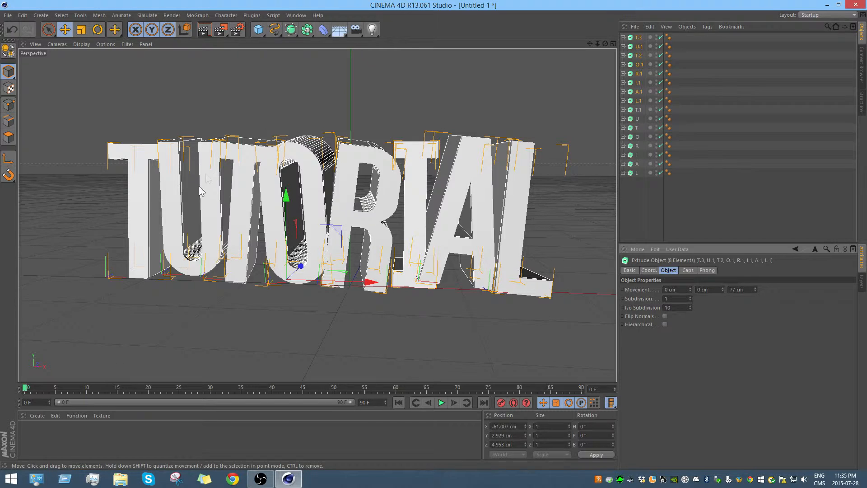
Step: Set both the start and end caps of the eight duplicated letters to Fillet
{"action": "left_click", "coordinate": [688, 270]}
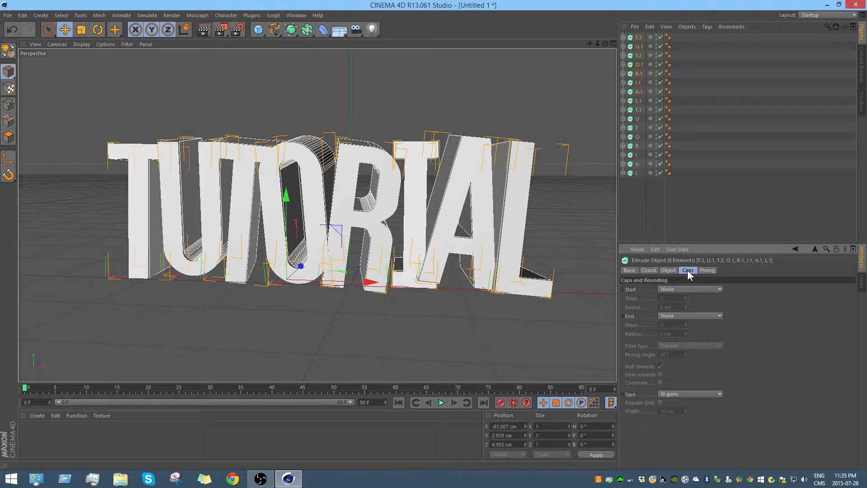
{"action": "left_click", "coordinate": [668, 290]}
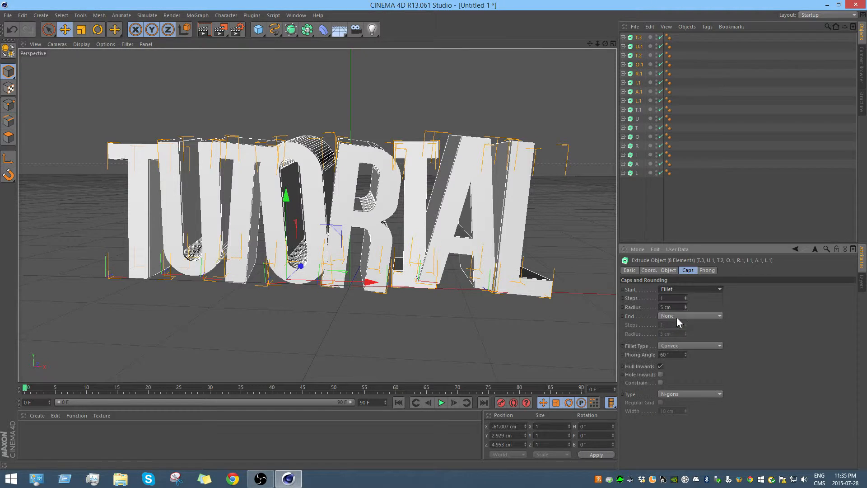
{"action": "left_click", "coordinate": [677, 317]}
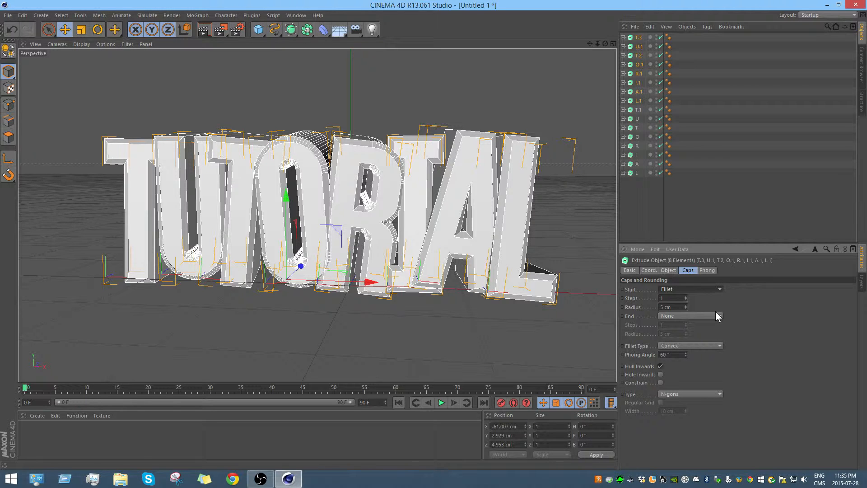
{"action": "left_click", "coordinate": [687, 314]}
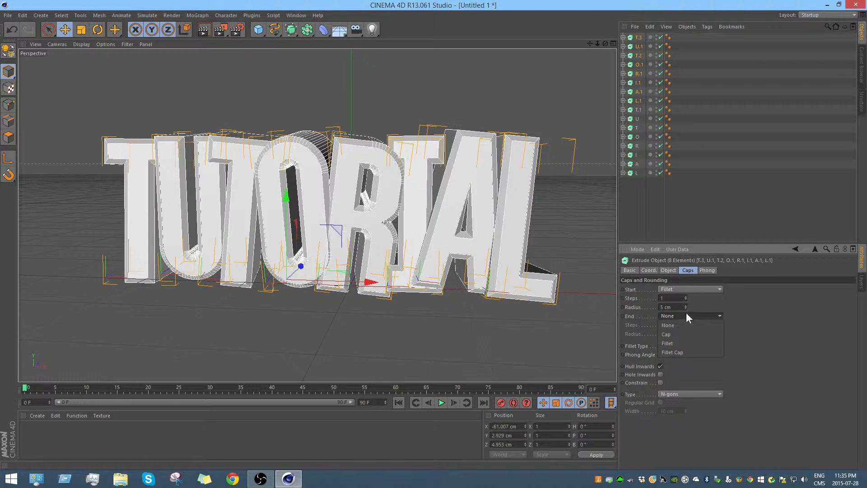
{"action": "left_click", "coordinate": [678, 342]}
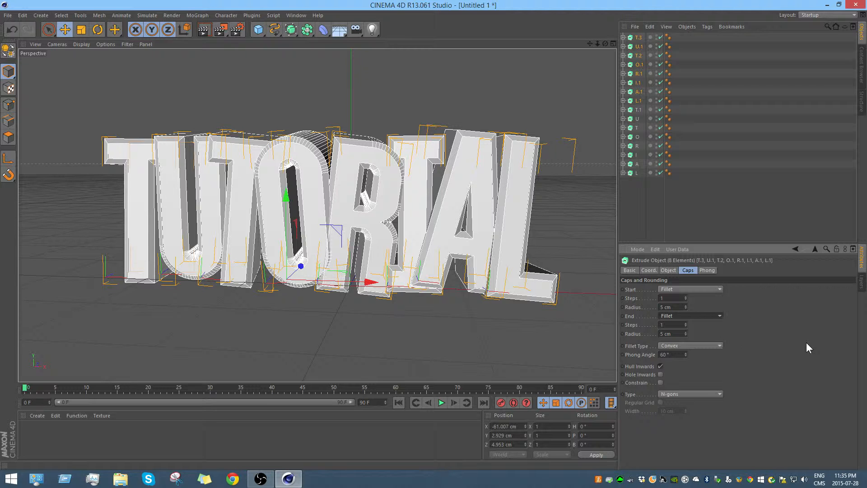
Step: Set the start and end fillet radii of the eight duplicated letters to 1 cm
{"action": "left_click", "coordinate": [687, 309]}
{"action": "left_click", "coordinate": [687, 309]}
{"action": "left_click", "coordinate": [687, 309]}
{"action": "left_click", "coordinate": [687, 309]}
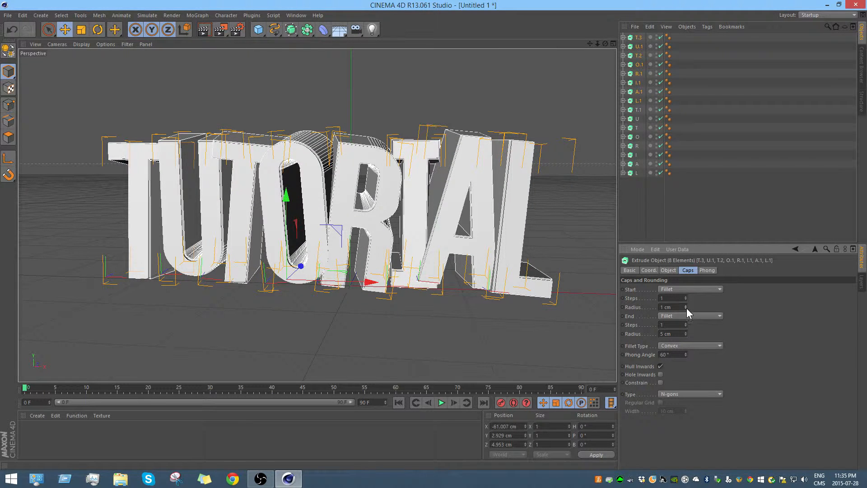
{"action": "left_click", "coordinate": [687, 336]}
{"action": "left_click", "coordinate": [687, 335]}
{"action": "left_click", "coordinate": [686, 335]}
{"action": "left_click", "coordinate": [685, 335]}
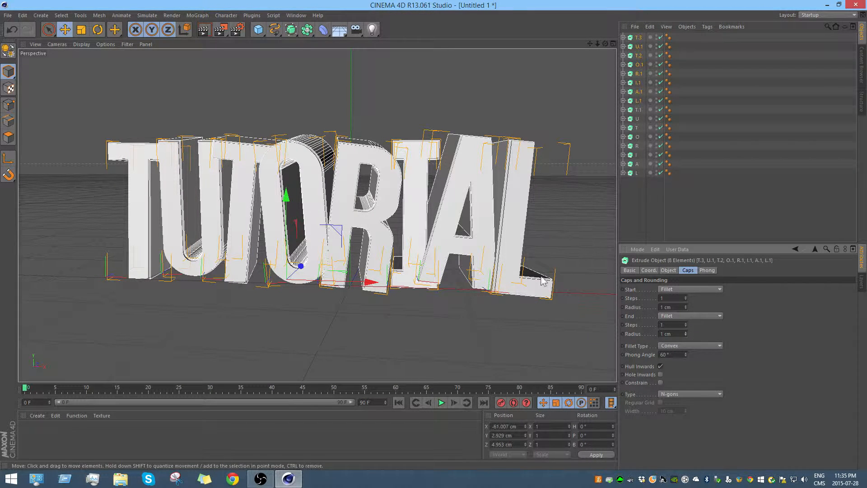
Step: Try a 2 cm start fillet radius on the eight duplicated letters, restore it to 1 cm and render the view
{"action": "left_click", "coordinate": [685, 306]}
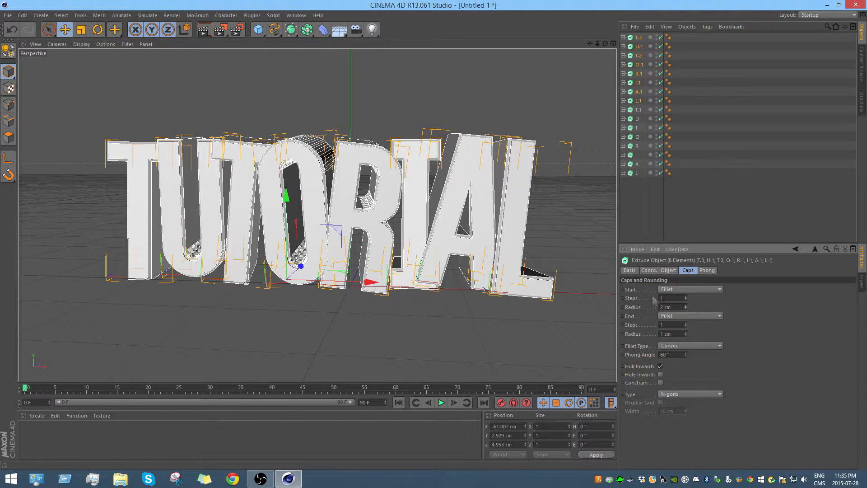
{"action": "left_click", "coordinate": [579, 206]}
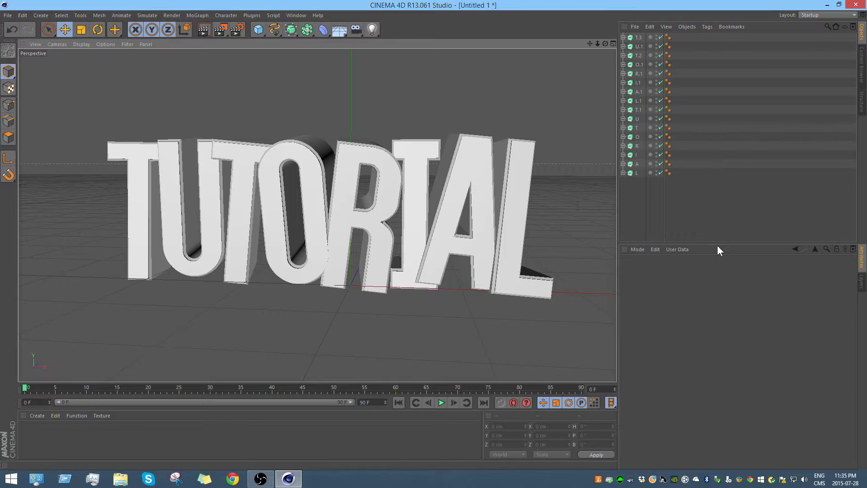
{"action": "left_click", "coordinate": [639, 37]}
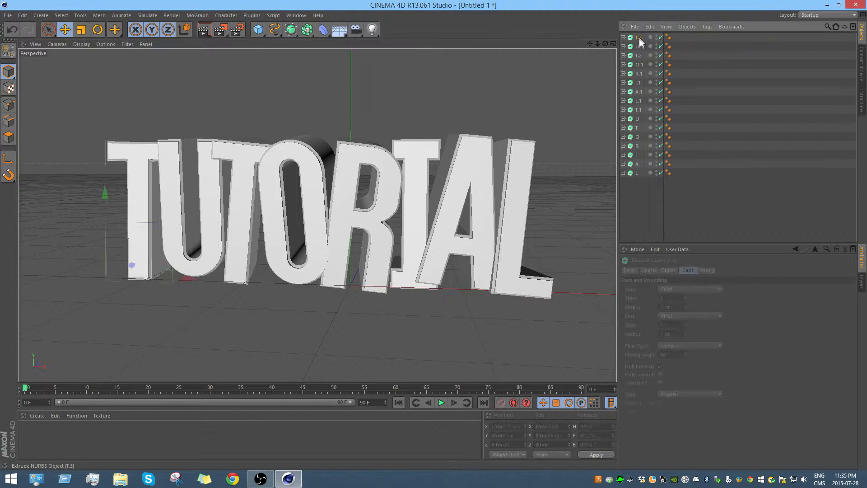
{"action": "left_click", "coordinate": [638, 101], "text": "shift"}
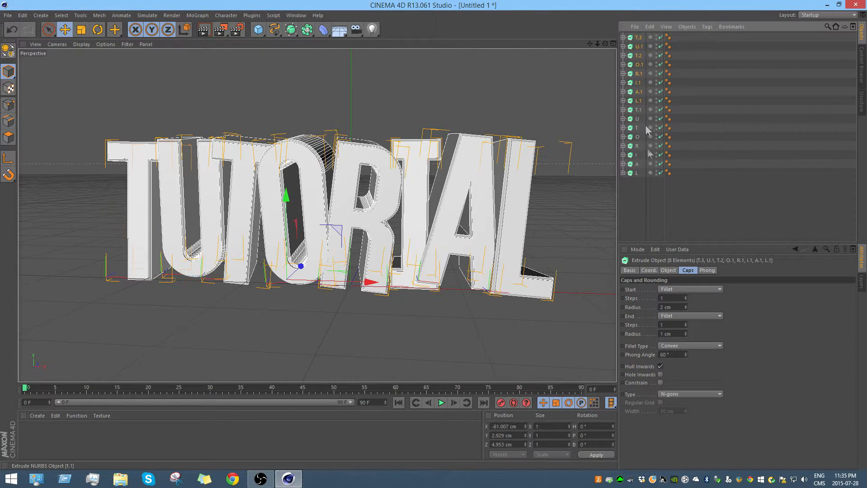
{"action": "left_click", "coordinate": [686, 309]}
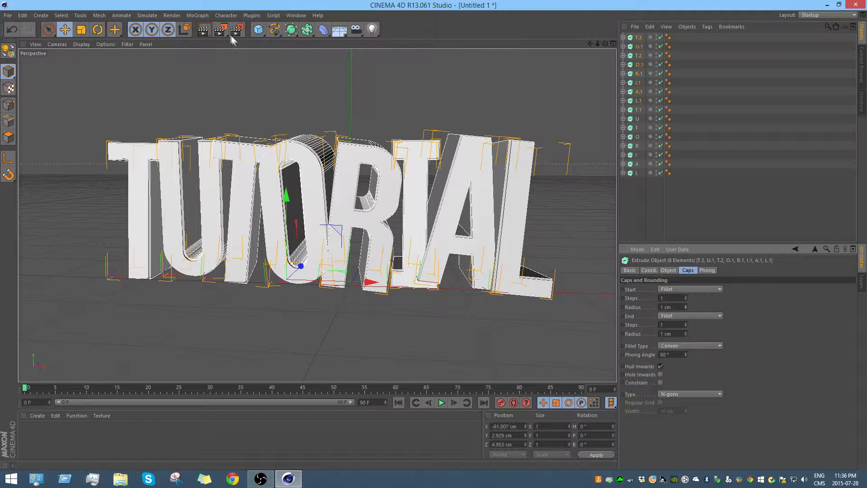
{"action": "left_click", "coordinate": [209, 29]}
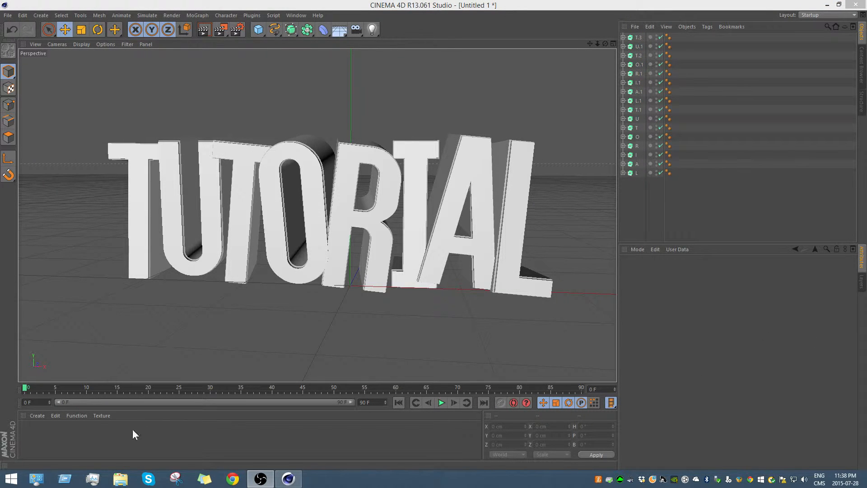
Step: Create a new material for the text
{"action": "double_click", "coordinate": [27, 432]}
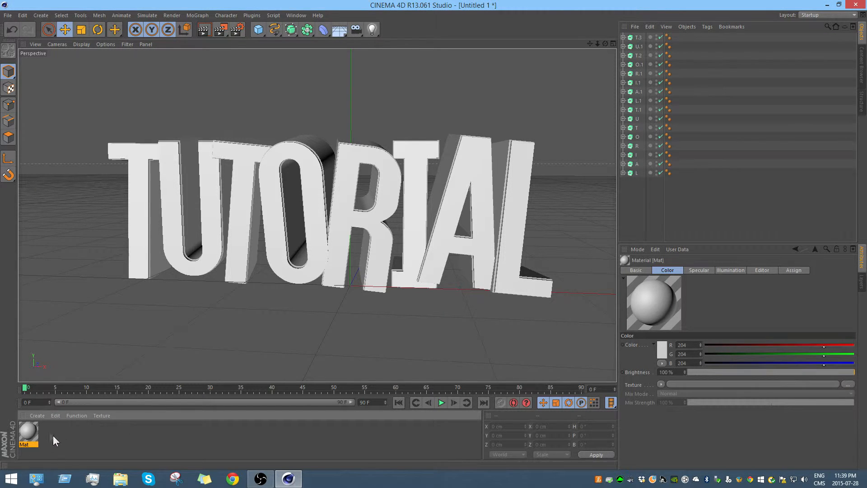
{"action": "left_click", "coordinate": [38, 416]}
{"action": "left_click", "coordinate": [58, 338]}
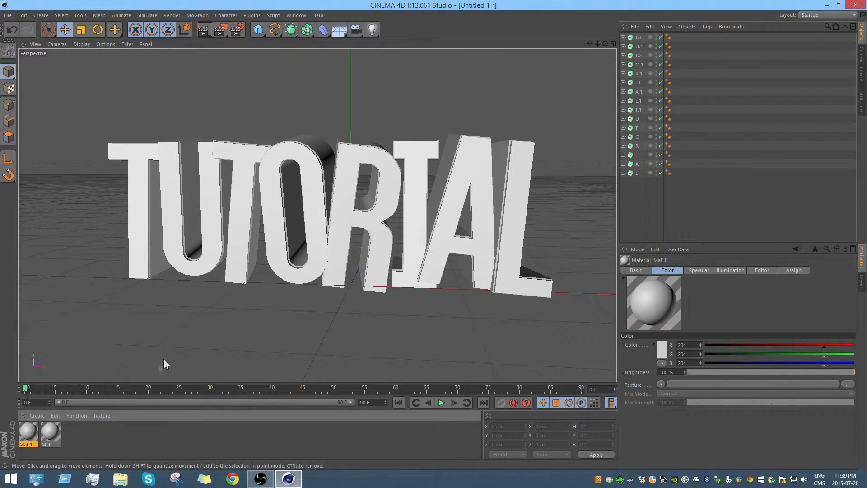
{"action": "key", "text": "ctrl+z"}
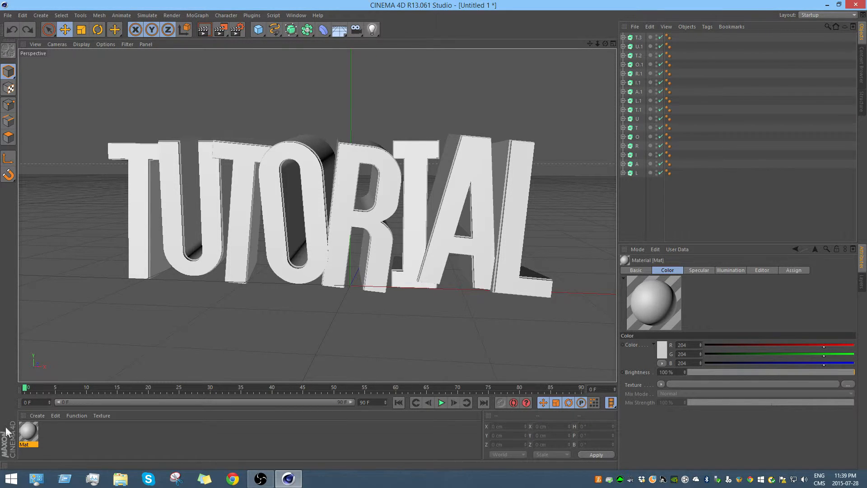
Step: Open the new material for editing and set its color to cyan, R 0, G 238, B 255
{"action": "double_click", "coordinate": [29, 433]}
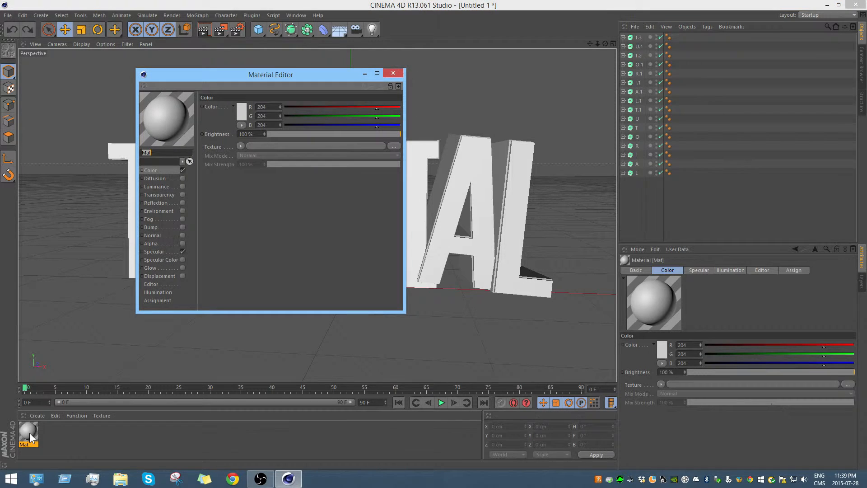
{"action": "left_click", "coordinate": [242, 113]}
{"action": "mouse_move", "coordinate": [230, 103]}
{"action": "left_mouse_down"}
{"action": "mouse_move", "coordinate": [215, 91]}
{"action": "mouse_move", "coordinate": [220, 80]}
{"action": "mouse_move", "coordinate": [263, 81]}
{"action": "left_mouse_up"}
{"action": "left_click", "coordinate": [227, 157]}
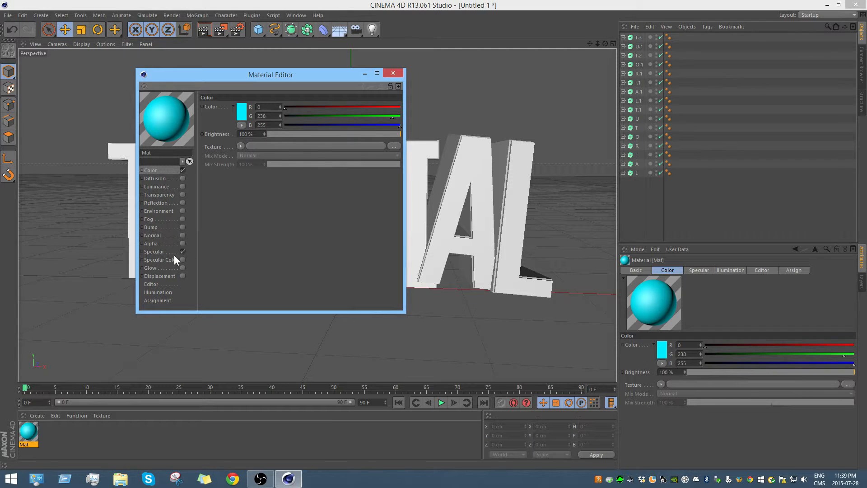
Step: Enable Reflection on the cyan material with a Fresnel texture, 29% brightness and 38% mix strength
{"action": "left_click", "coordinate": [183, 203]}
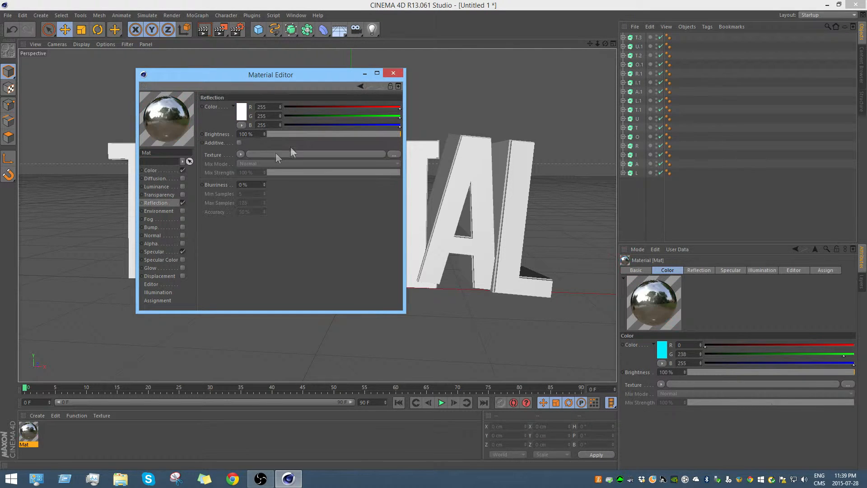
{"action": "left_click", "coordinate": [240, 155]}
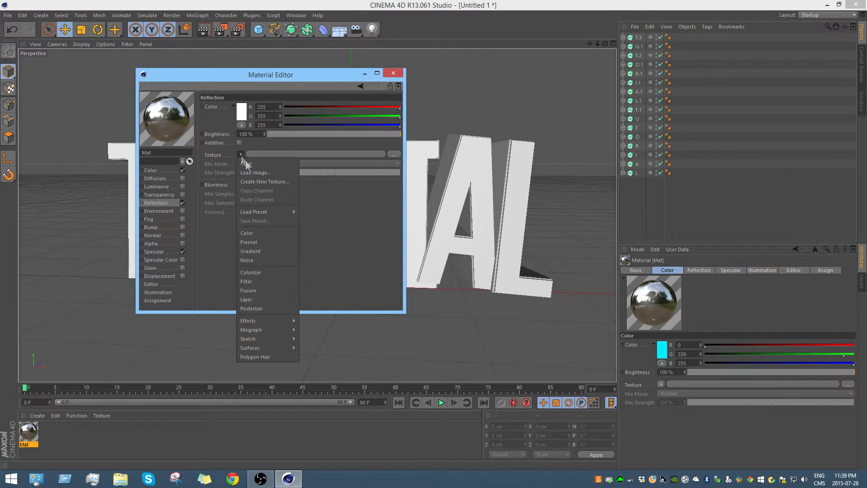
{"action": "left_click", "coordinate": [261, 243]}
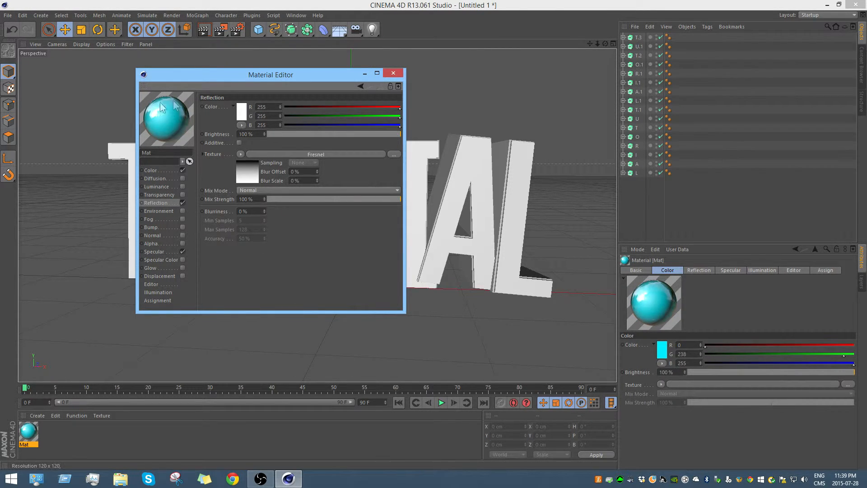
{"action": "left_click", "coordinate": [306, 133]}
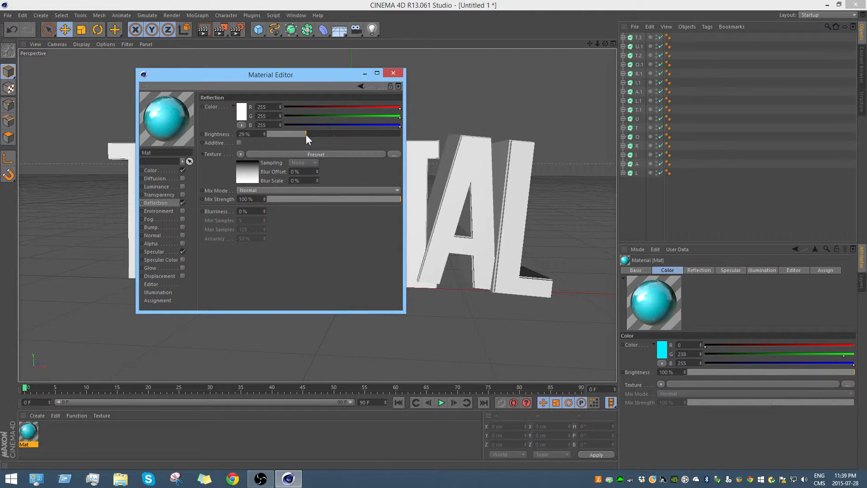
{"action": "left_click", "coordinate": [318, 200]}
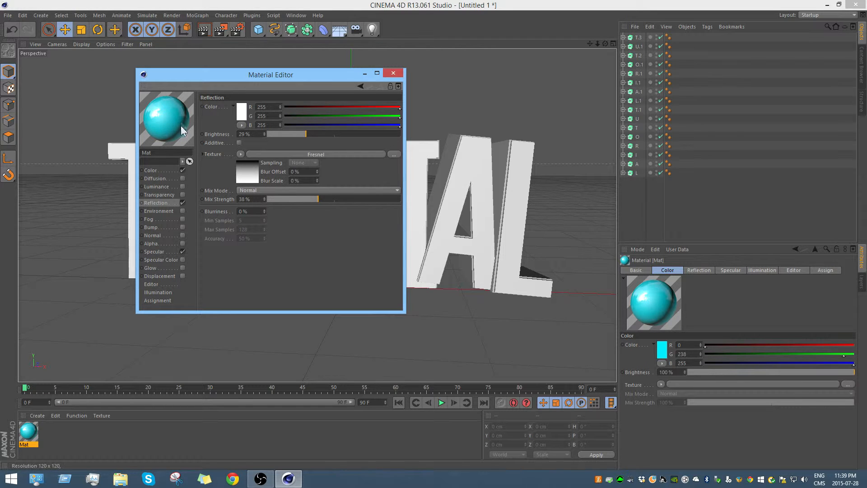
Step: Enable Luminance on the cyan material with its brightness reduced to 10%, and close the material editor
{"action": "left_click", "coordinate": [182, 186]}
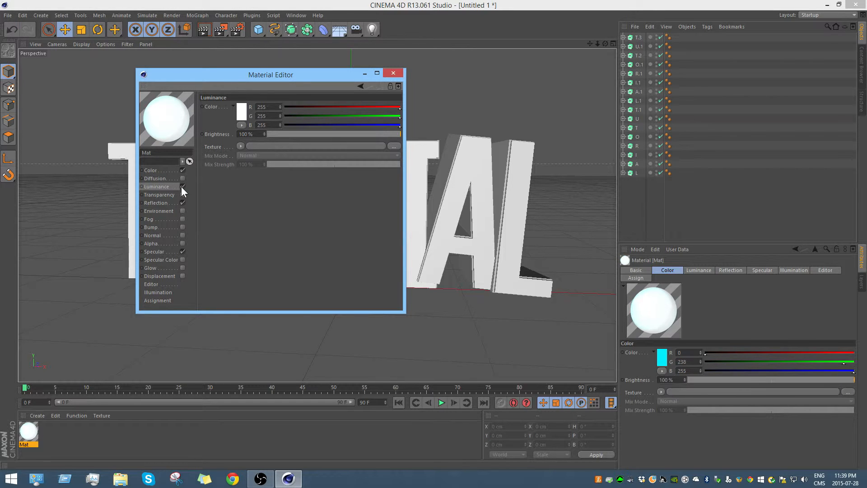
{"action": "left_click", "coordinate": [272, 134]}
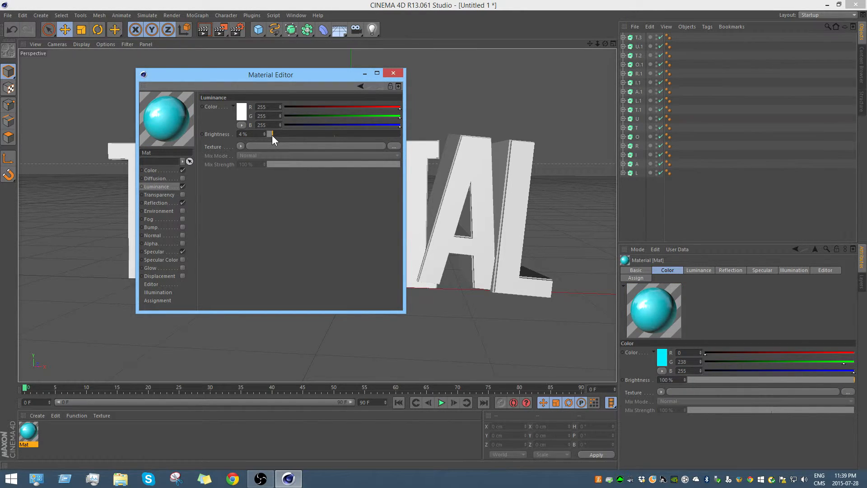
{"action": "mouse_move", "coordinate": [276, 134]}
{"action": "left_mouse_down"}
{"action": "mouse_move", "coordinate": [292, 134]}
{"action": "mouse_move", "coordinate": [284, 136]}
{"action": "left_mouse_up"}
{"action": "left_click", "coordinate": [390, 75]}
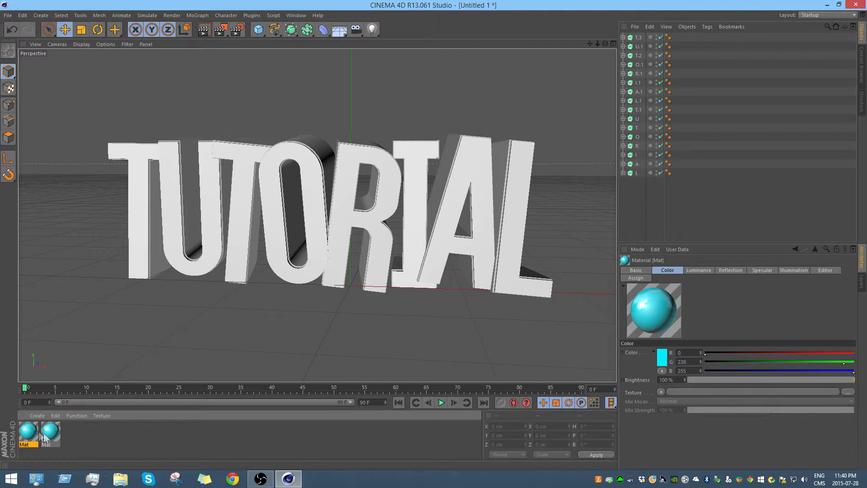
Step: Change the duplicate material's color to dark blue, R 8, G 56, B 88, and put away the material editor
{"action": "double_click", "coordinate": [30, 440]}
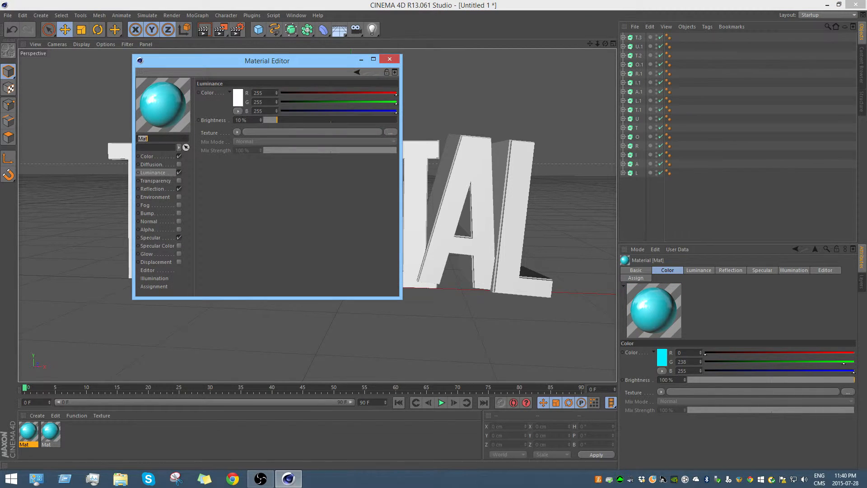
{"action": "left_click", "coordinate": [156, 156]}
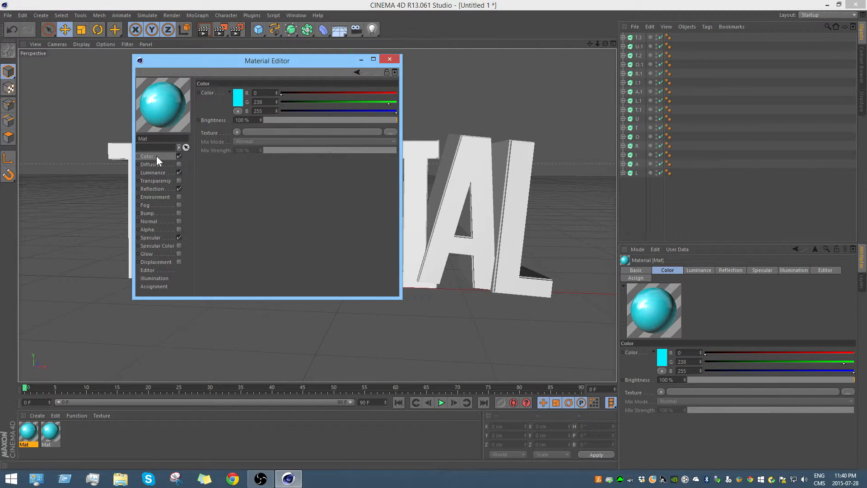
{"action": "left_click", "coordinate": [238, 99]}
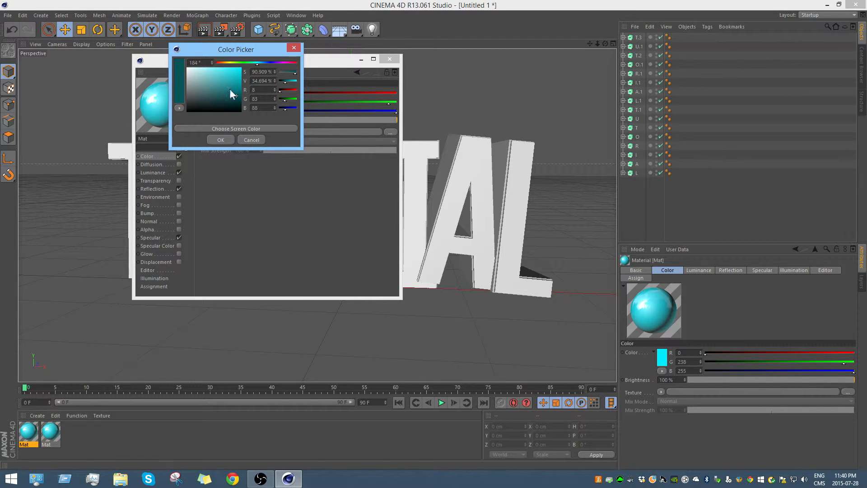
{"action": "left_click", "coordinate": [263, 62]}
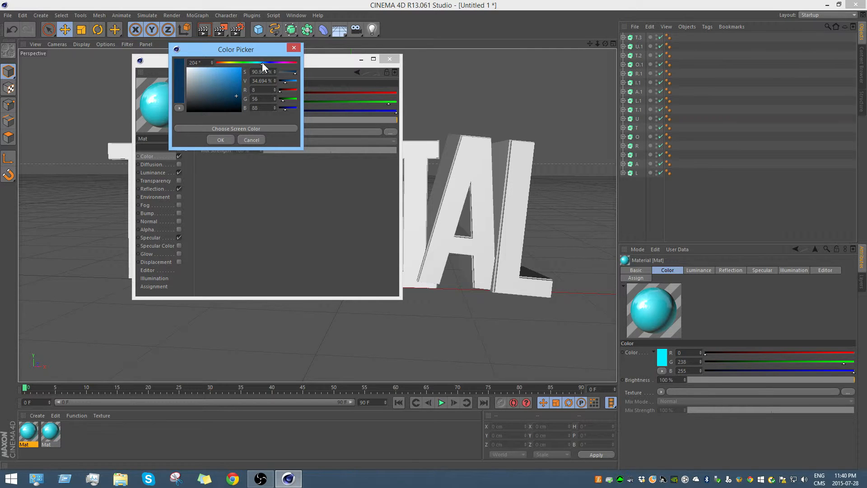
{"action": "left_click", "coordinate": [220, 139]}
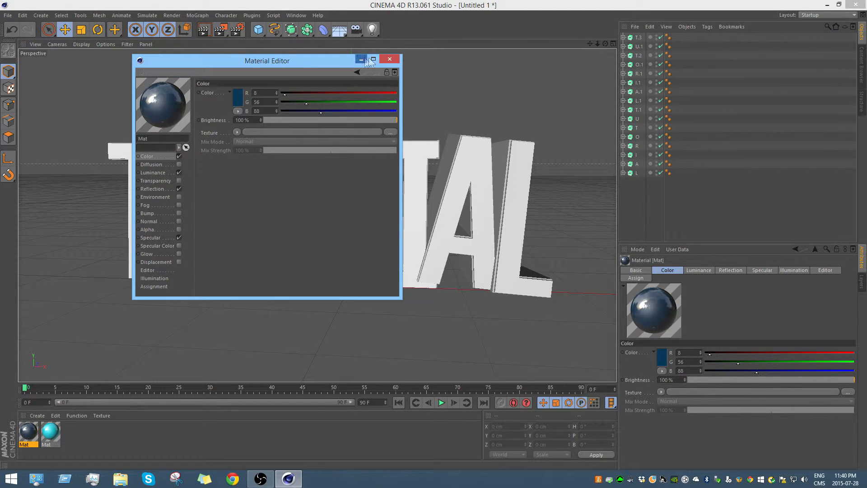
{"action": "left_click", "coordinate": [363, 59]}
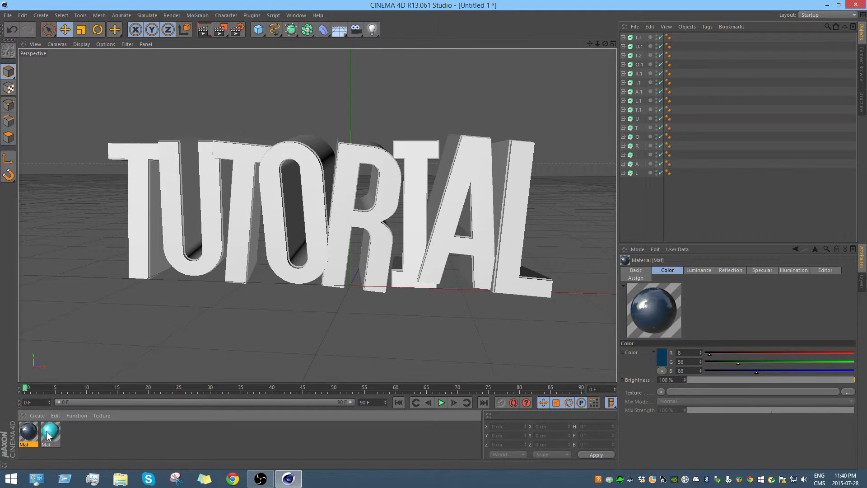
Step: Select the eight extrudes from T.1 down to L and apply the cyan material to all of them
{"action": "left_click", "coordinate": [638, 113]}
{"action": "left_click", "coordinate": [637, 173], "text": "shift"}
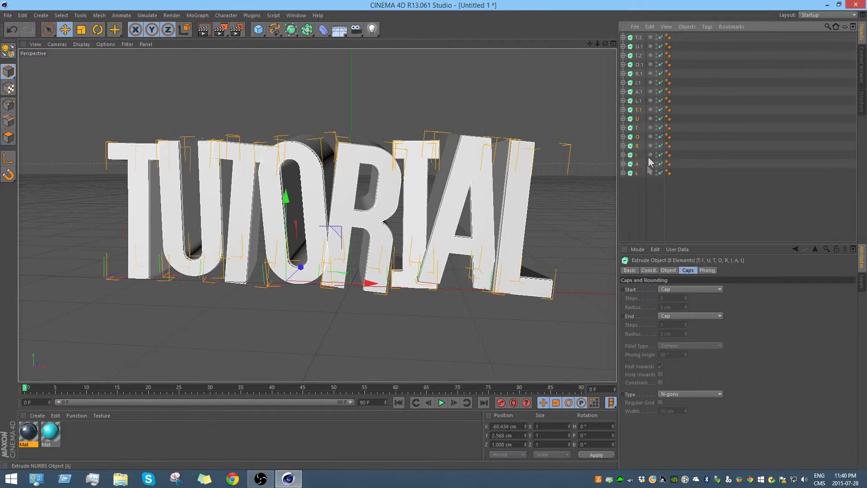
{"action": "left_click", "coordinate": [638, 109]}
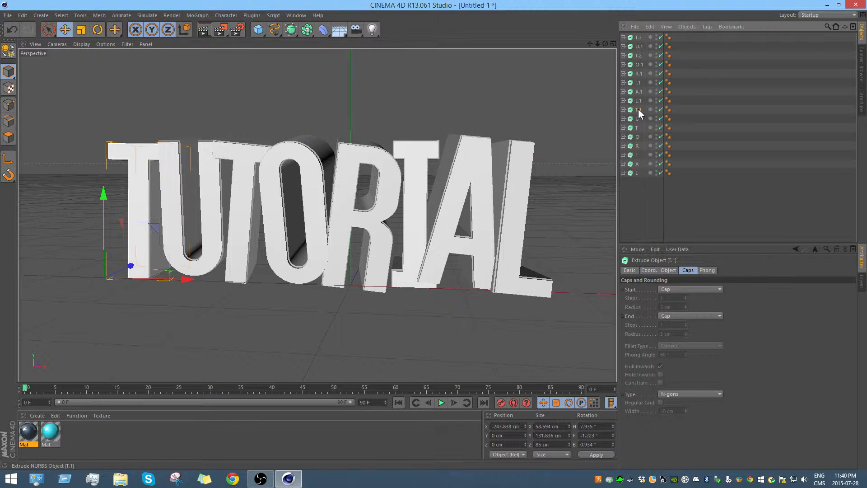
{"action": "left_click", "coordinate": [638, 172], "text": "shift"}
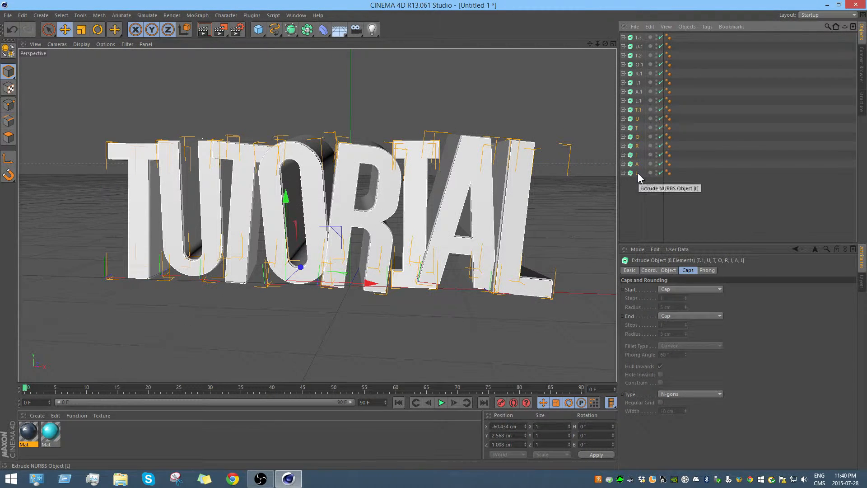
{"action": "left_click_drag", "start_coordinate": [515, 145], "coordinate": [463, 118], "text": "alt"}
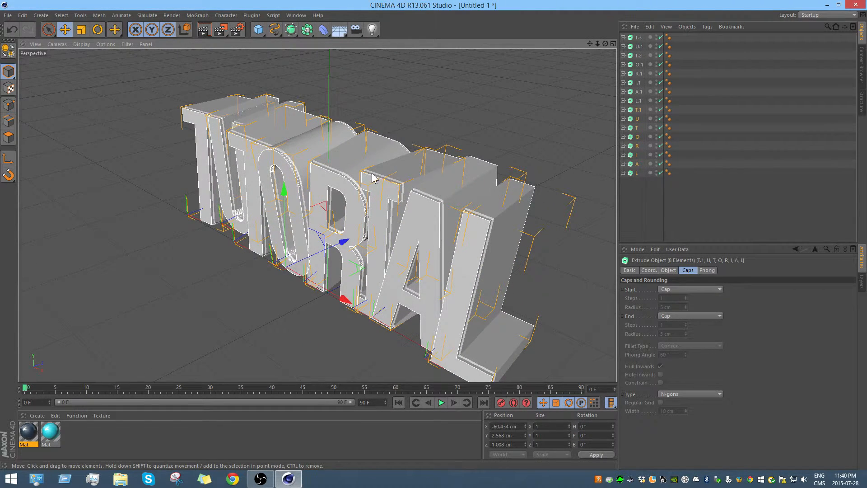
{"action": "scroll", "coordinate": [383, 181], "scroll_direction": "up", "scroll_amount": 1}
{"action": "scroll", "coordinate": [384, 182], "scroll_direction": "up", "scroll_amount": 1}
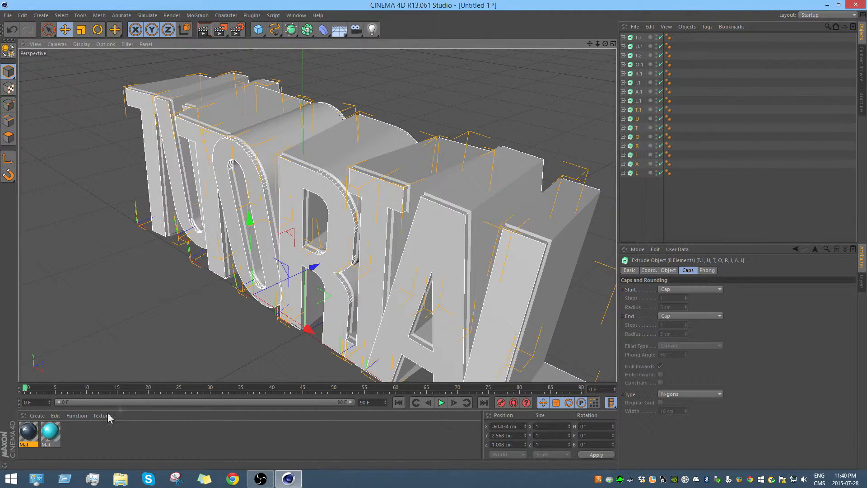
{"action": "left_click_drag", "start_coordinate": [50, 434], "coordinate": [348, 246]}
{"action": "left_click_drag", "start_coordinate": [239, 258], "coordinate": [299, 235], "text": "alt"}
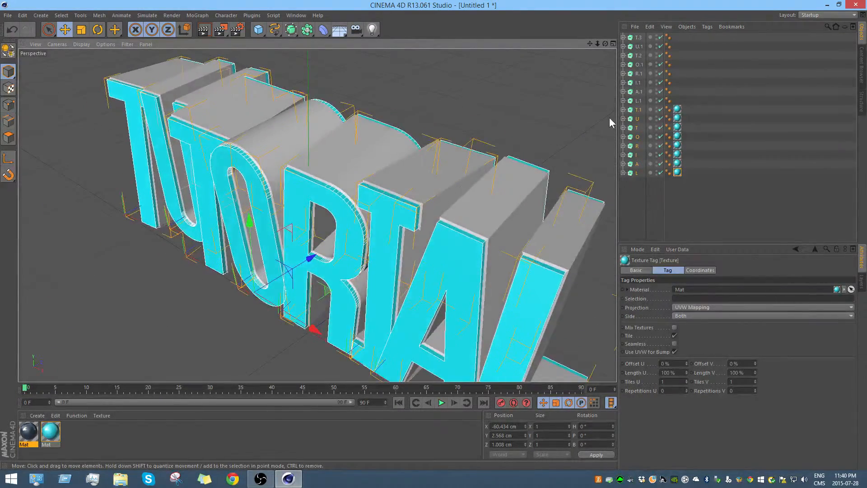
Step: Apply the dark blue material to the eight extrudes from T.3 to L.1 and render a viewport preview
{"action": "left_click", "coordinate": [640, 101]}
{"action": "left_click", "coordinate": [638, 37], "text": "shift"}
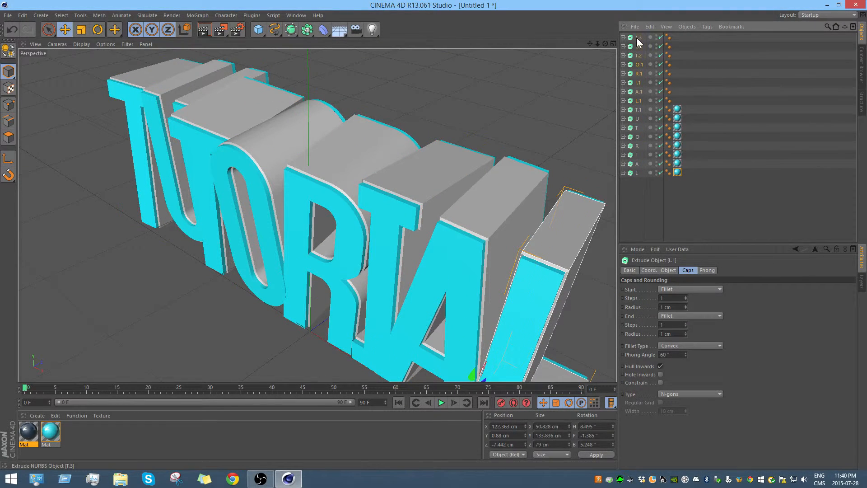
{"action": "left_click_drag", "start_coordinate": [29, 433], "coordinate": [339, 163]}
{"action": "left_click_drag", "start_coordinate": [253, 275], "coordinate": [370, 265], "text": "alt"}
{"action": "left_click", "coordinate": [240, 70]}
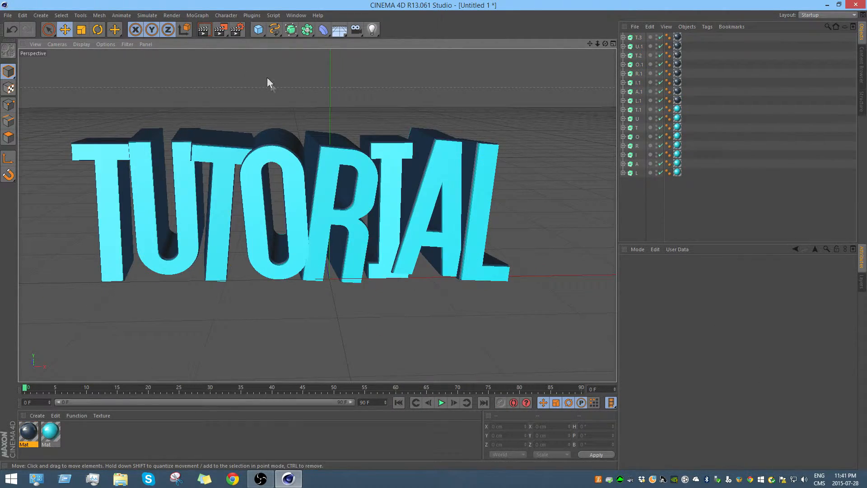
{"action": "left_click", "coordinate": [201, 29]}
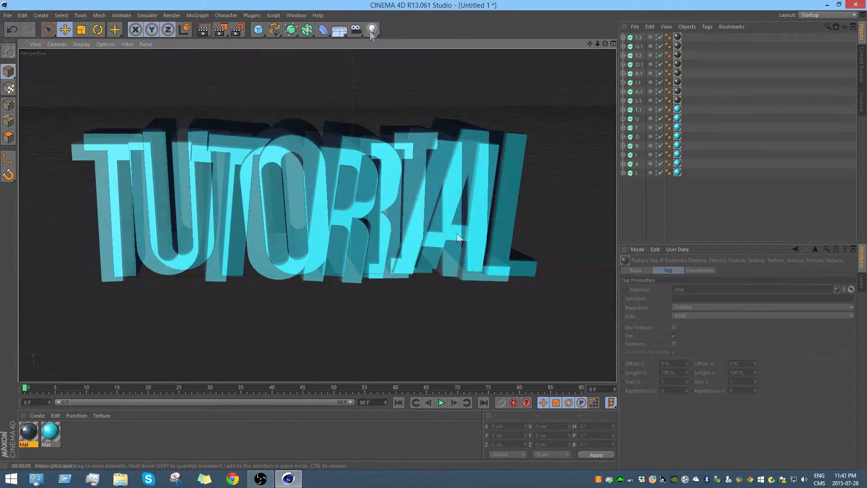
{"action": "left_click", "coordinate": [371, 31]}
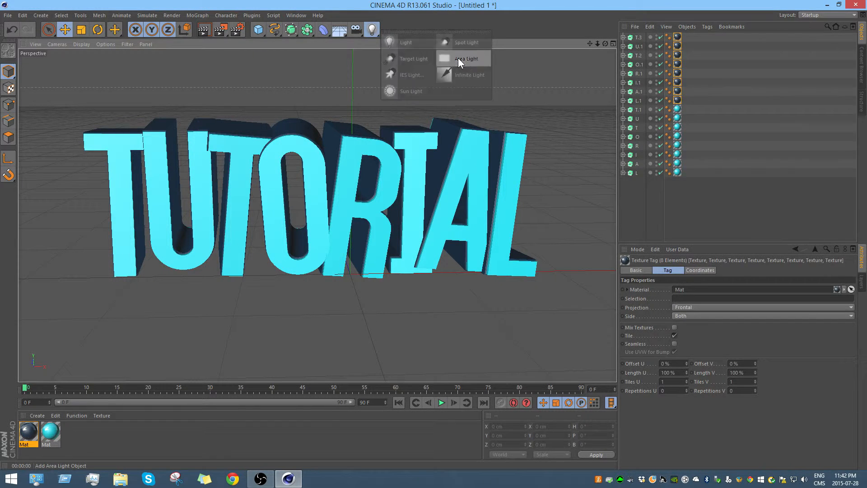
{"action": "left_click", "coordinate": [458, 58]}
{"action": "key", "text": "ctrl+z"}
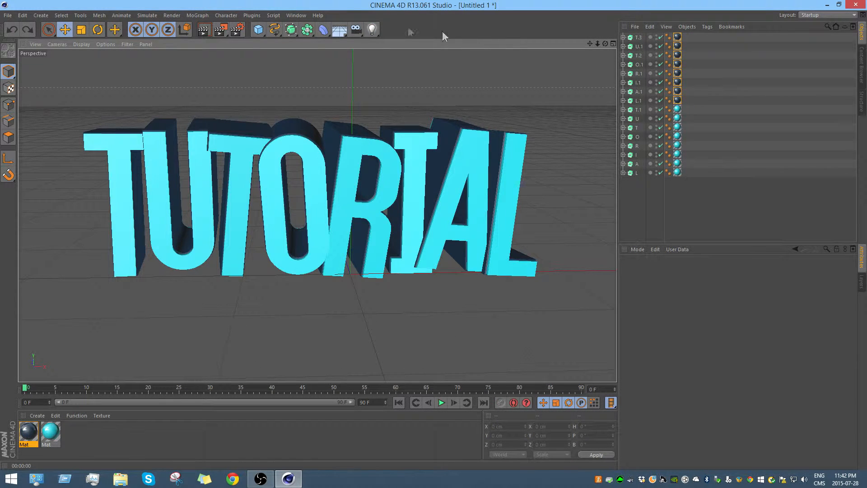
Step: Add an area light and position it above and in front of the text, at about X -47, Y 197, Z -453 cm
{"action": "left_click", "coordinate": [372, 28]}
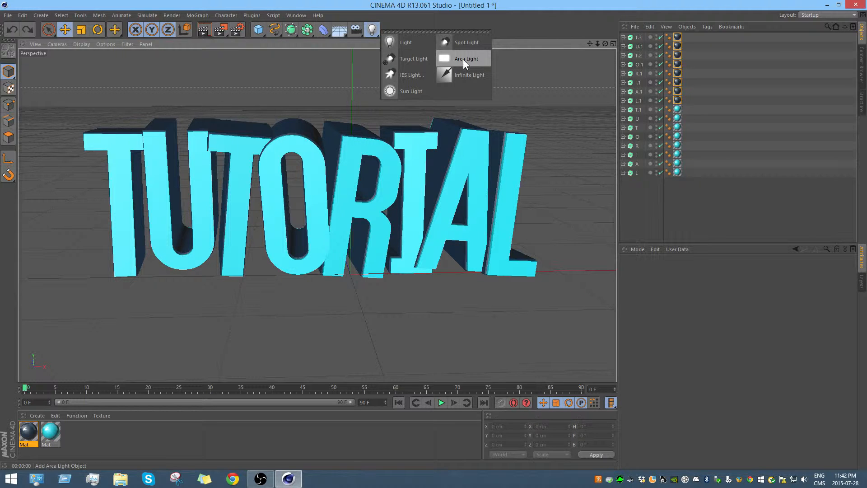
{"action": "left_click", "coordinate": [477, 58]}
{"action": "scroll", "coordinate": [355, 239], "scroll_direction": "down", "scroll_amount": 3}
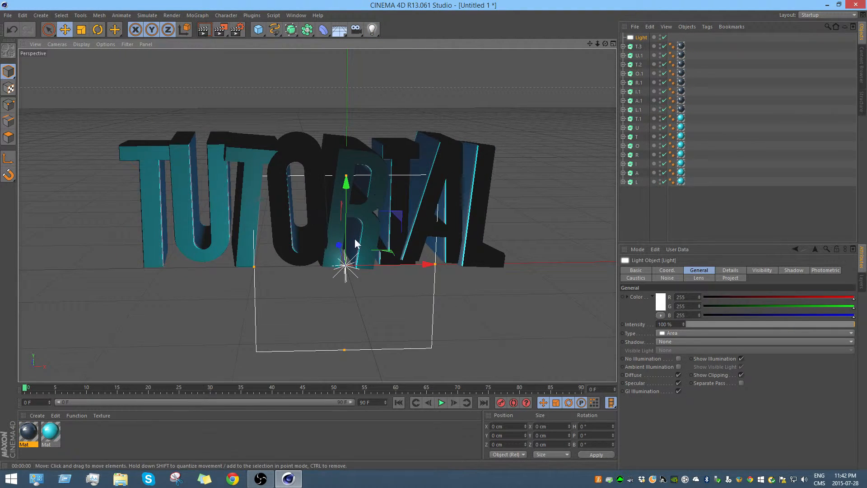
{"action": "left_click_drag", "start_coordinate": [339, 244], "coordinate": [348, 301]}
{"action": "left_click_drag", "start_coordinate": [372, 247], "coordinate": [372, 220]}
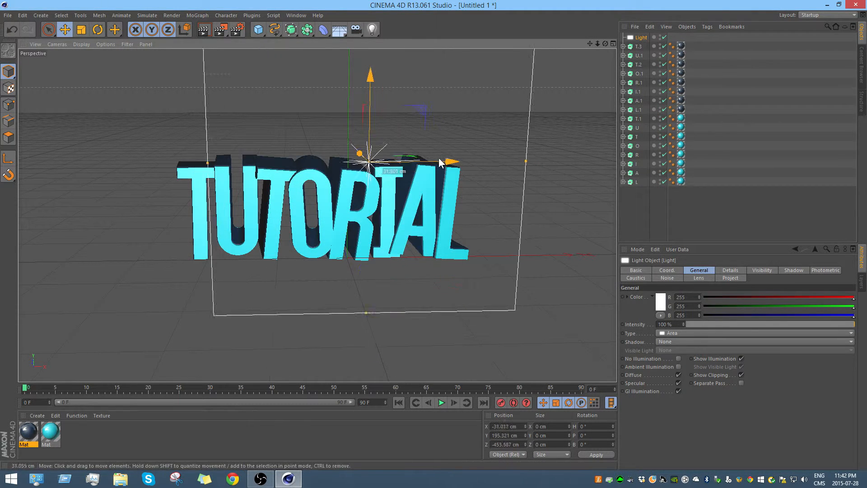
{"action": "left_click_drag", "start_coordinate": [442, 156], "coordinate": [420, 159]}
{"action": "scroll", "coordinate": [306, 170], "scroll_direction": "up", "scroll_amount": 5}
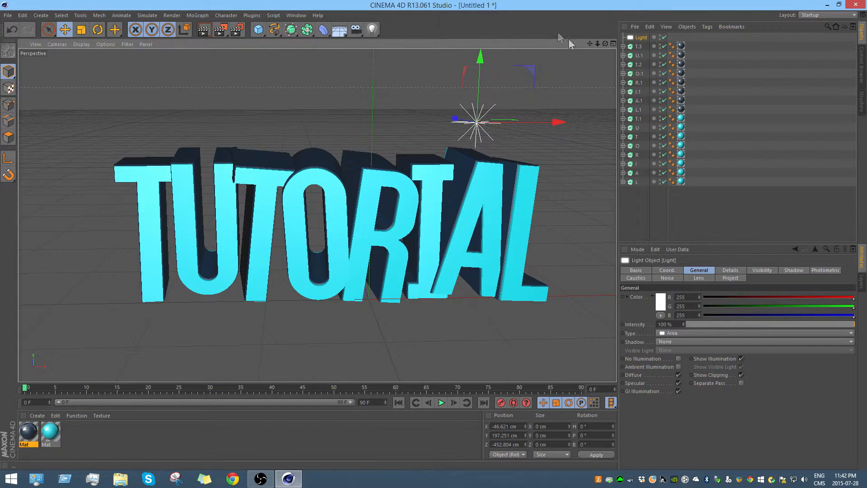
Step: Render a viewport preview of the whole text lit by the area light
{"action": "left_click_drag", "start_coordinate": [589, 44], "coordinate": [587, 32]}
{"action": "scroll", "coordinate": [484, 130], "scroll_direction": "up", "scroll_amount": 5}
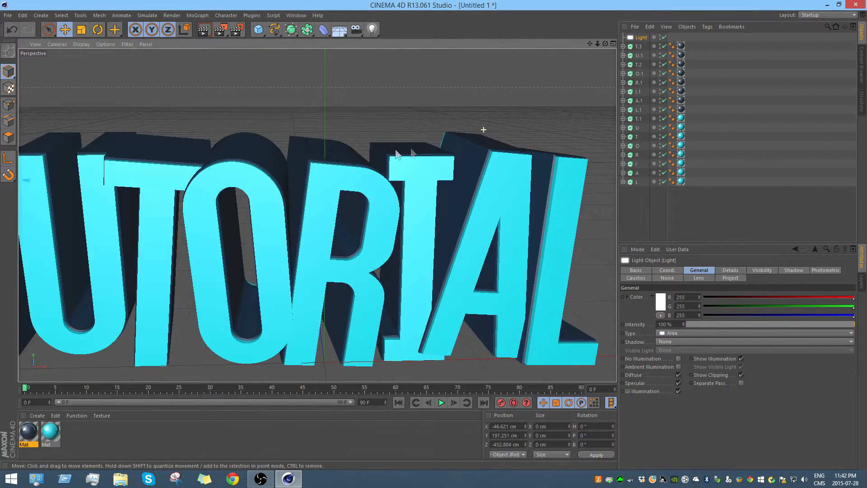
{"action": "scroll", "coordinate": [372, 155], "scroll_direction": "down", "scroll_amount": 4}
{"action": "left_click_drag", "start_coordinate": [589, 46], "coordinate": [589, 45]}
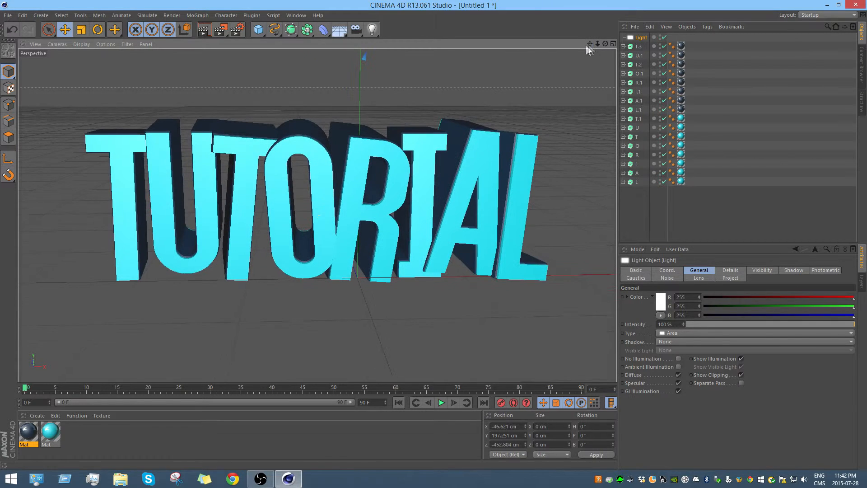
{"action": "left_click", "coordinate": [204, 29]}
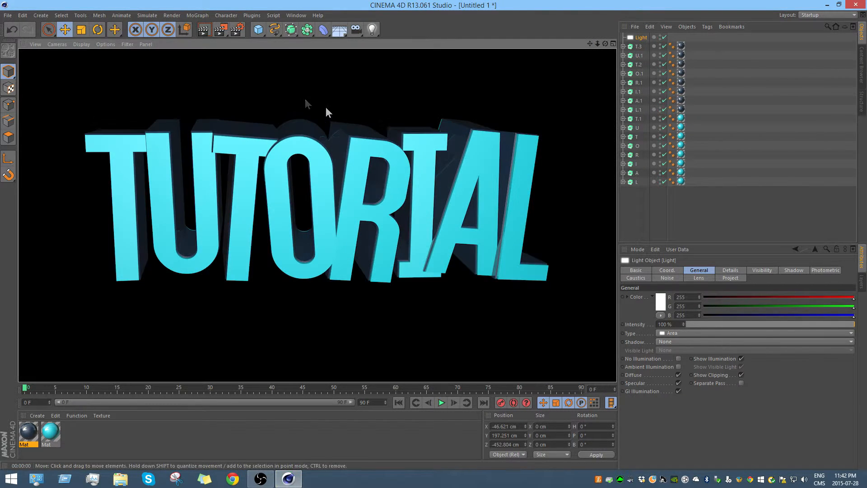
{"action": "scroll", "coordinate": [488, 121], "scroll_direction": "down", "scroll_amount": 1}
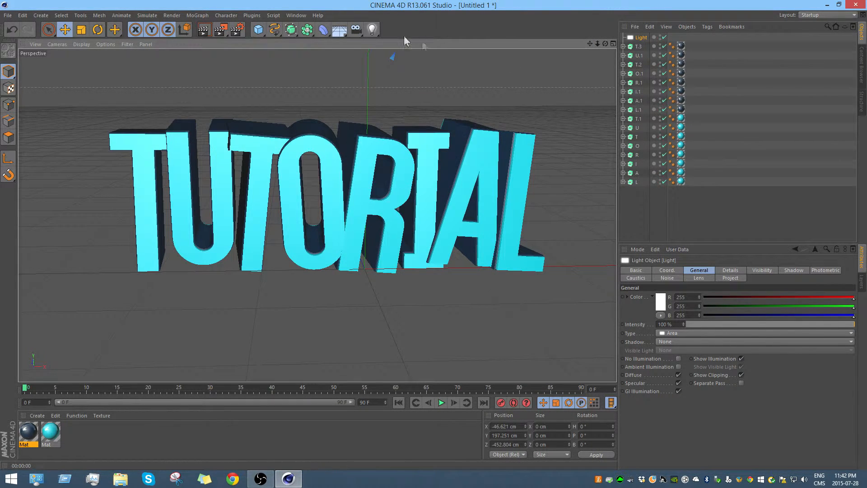
Step: Add a spot light and move it in front of the text and to its left, at about X -362, Z -477 cm
{"action": "left_click", "coordinate": [374, 29]}
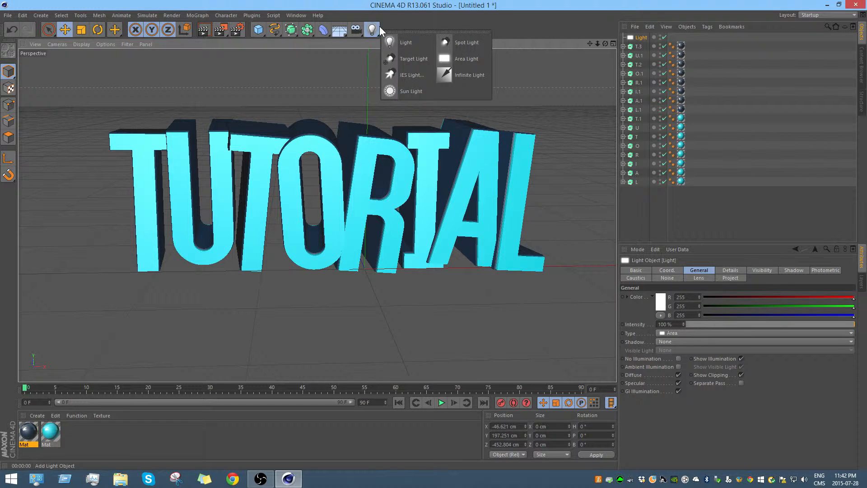
{"action": "left_click", "coordinate": [451, 43]}
{"action": "left_click_drag", "start_coordinate": [361, 258], "coordinate": [367, 329]}
{"action": "scroll", "coordinate": [352, 193], "scroll_direction": "down", "scroll_amount": 5}
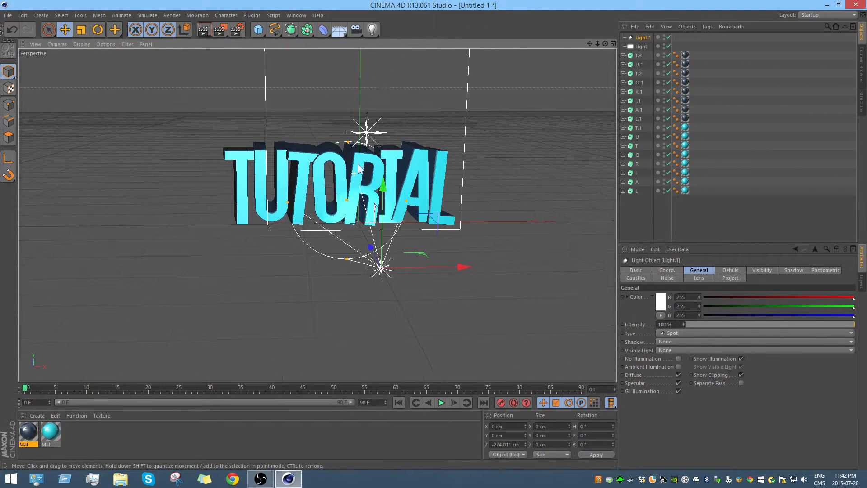
{"action": "left_click_drag", "start_coordinate": [374, 251], "coordinate": [388, 305]}
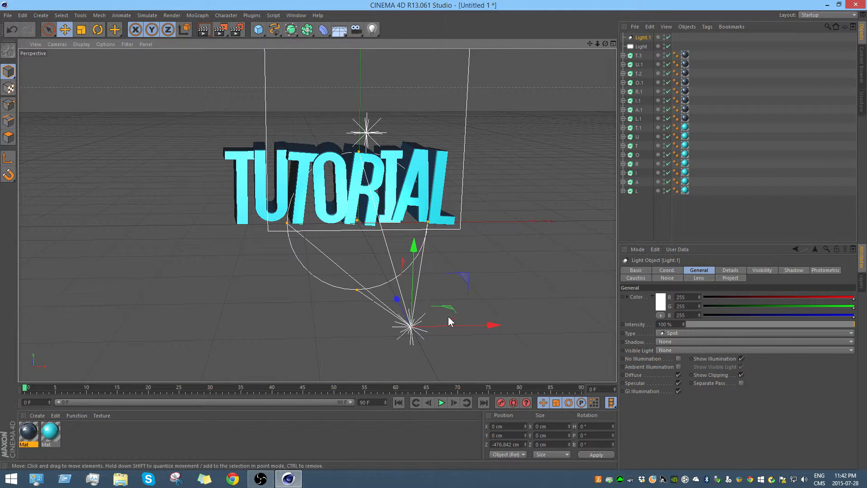
{"action": "left_click_drag", "start_coordinate": [496, 327], "coordinate": [143, 329]}
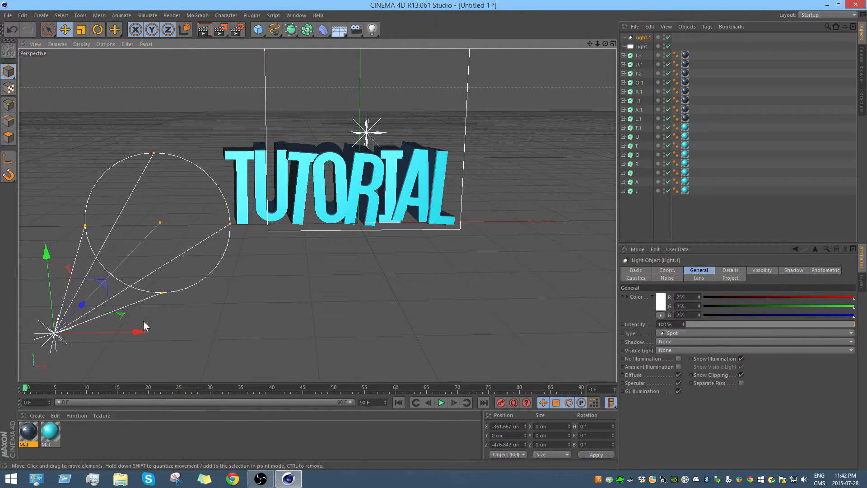
Step: Rotate the spot light to about H -36°, P -38°, B -29° and raise it to about X -436, Y 385, Z -341 cm
{"action": "left_click", "coordinate": [98, 30]}
{"action": "left_click_drag", "start_coordinate": [122, 324], "coordinate": [45, 275]}
{"action": "left_click", "coordinate": [65, 30]}
{"action": "left_click_drag", "start_coordinate": [77, 324], "coordinate": [126, 47]}
{"action": "scroll", "coordinate": [247, 267], "scroll_direction": "up", "scroll_amount": 8}
{"action": "scroll", "coordinate": [279, 215], "scroll_direction": "down", "scroll_amount": 5}
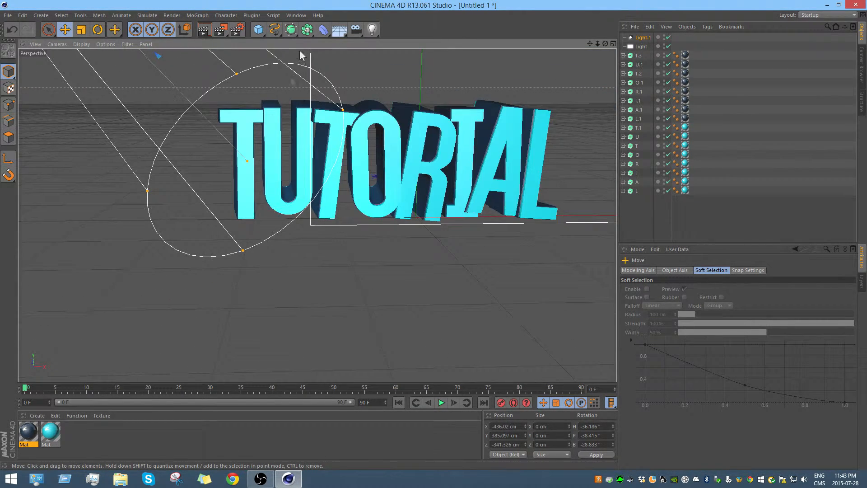
Step: Render a preview of the lit text, examine Tutorial Render.png in the Picture Viewer, and close the viewer
{"action": "key", "text": "ctrl+r"}
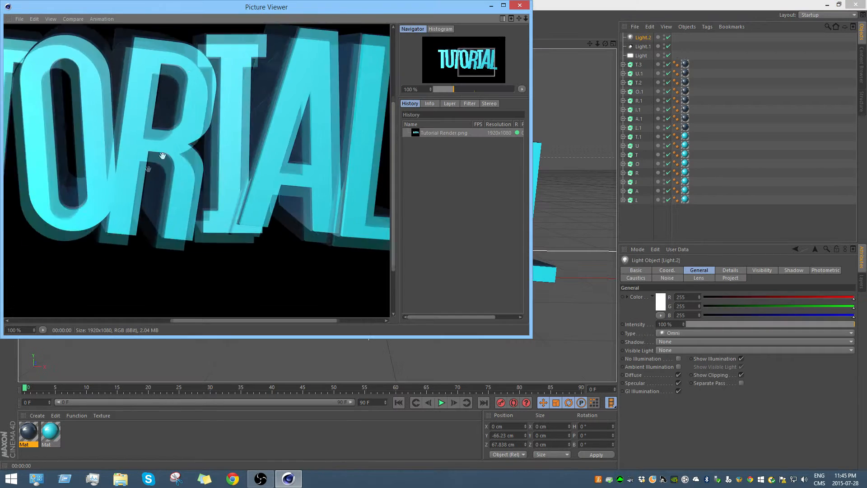
{"action": "left_click_drag", "start_coordinate": [470, 59], "coordinate": [442, 50]}
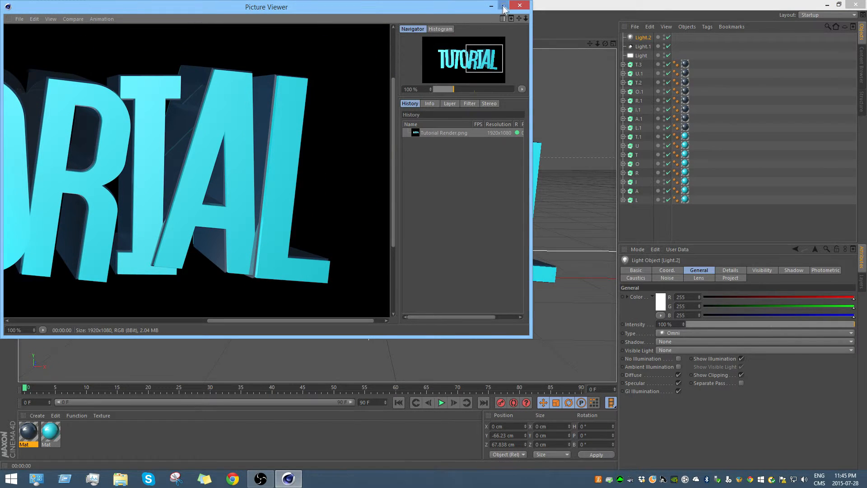
{"action": "left_click", "coordinate": [518, 8]}
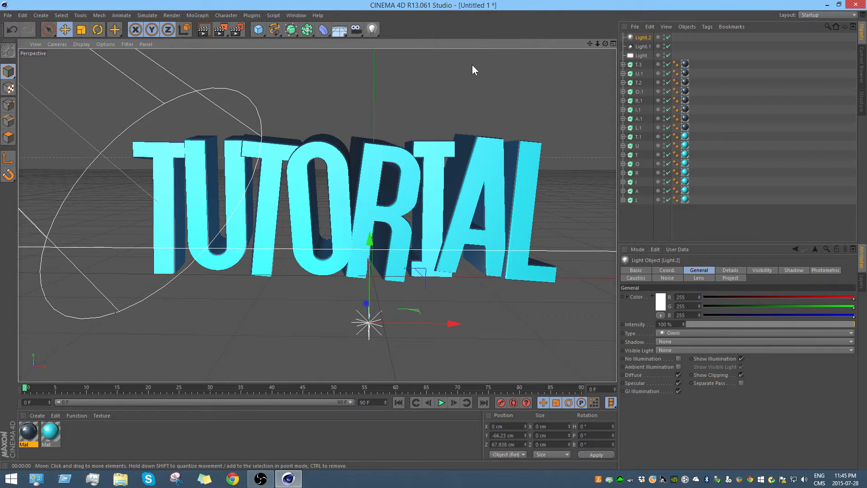
Step: Review the output file name, PNG format and alpha channel options in the render settings, and close them
{"action": "left_click", "coordinate": [237, 29]}
{"action": "left_click_drag", "start_coordinate": [281, 54], "coordinate": [261, 54]}
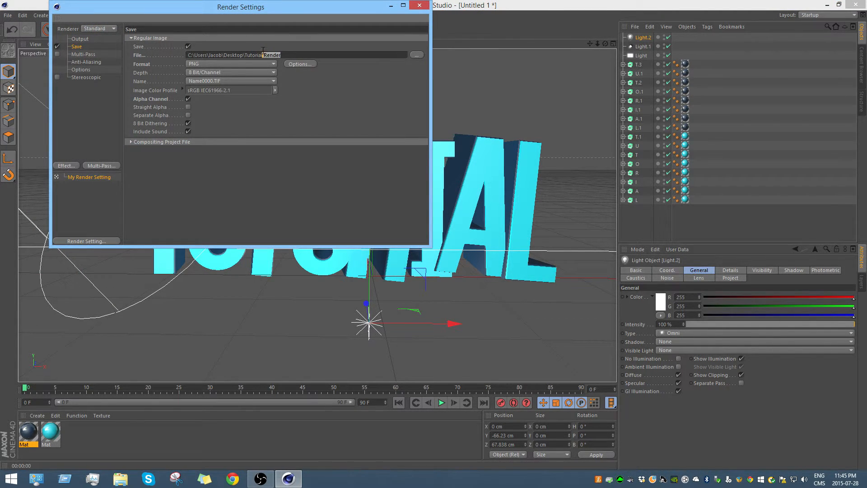
{"action": "left_click", "coordinate": [299, 54]}
{"action": "left_click", "coordinate": [424, 7]}
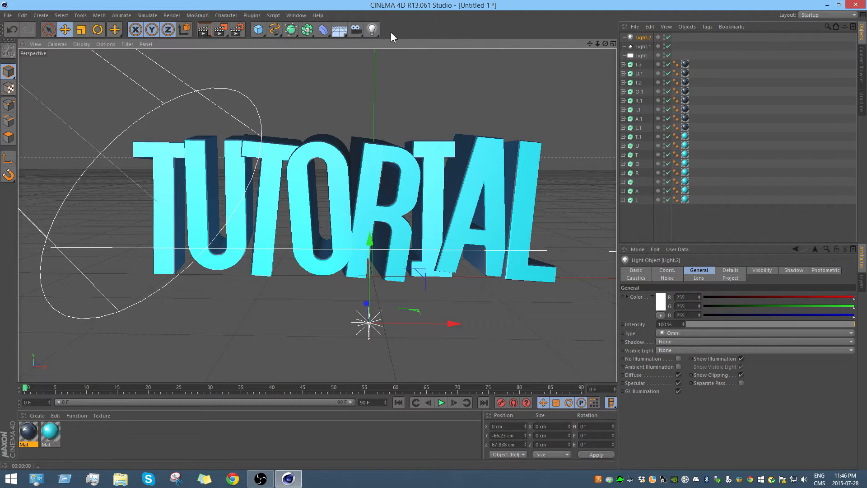
Step: Open the Content Browser and browse to the Material Pack folder on the C: drive
{"action": "left_click", "coordinate": [302, 15]}
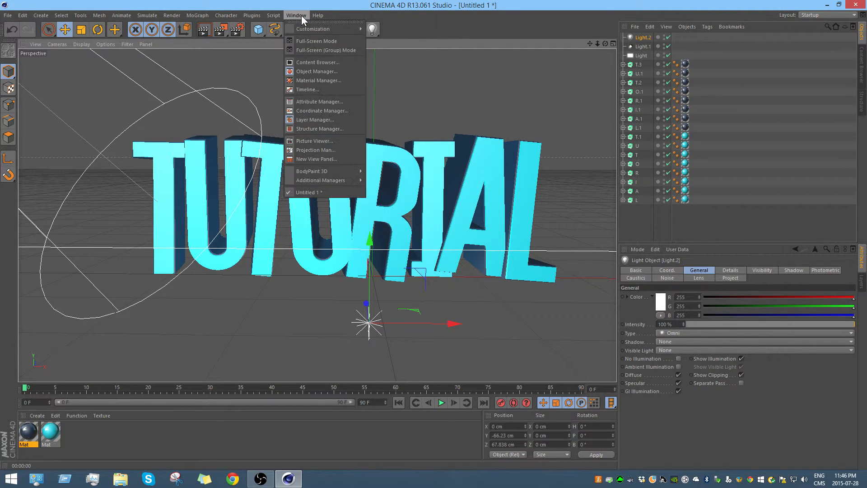
{"action": "left_click", "coordinate": [317, 63]}
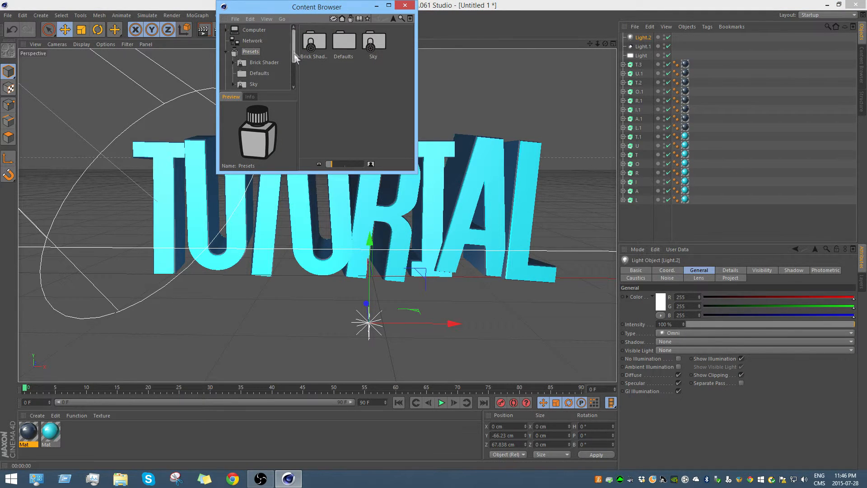
{"action": "left_click", "coordinate": [258, 30]}
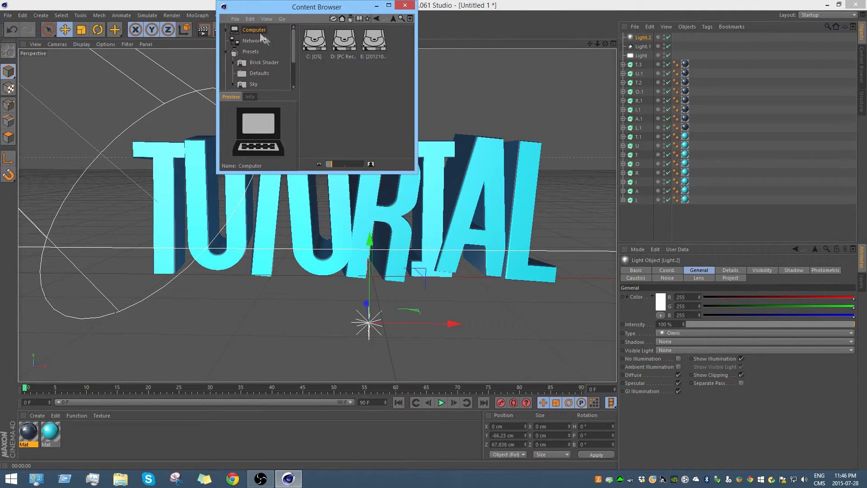
{"action": "double_click", "coordinate": [314, 40]}
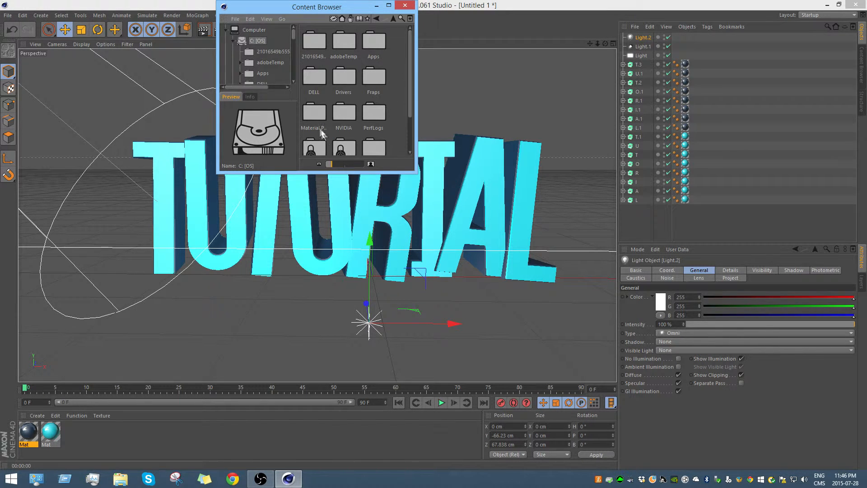
{"action": "left_click", "coordinate": [317, 116]}
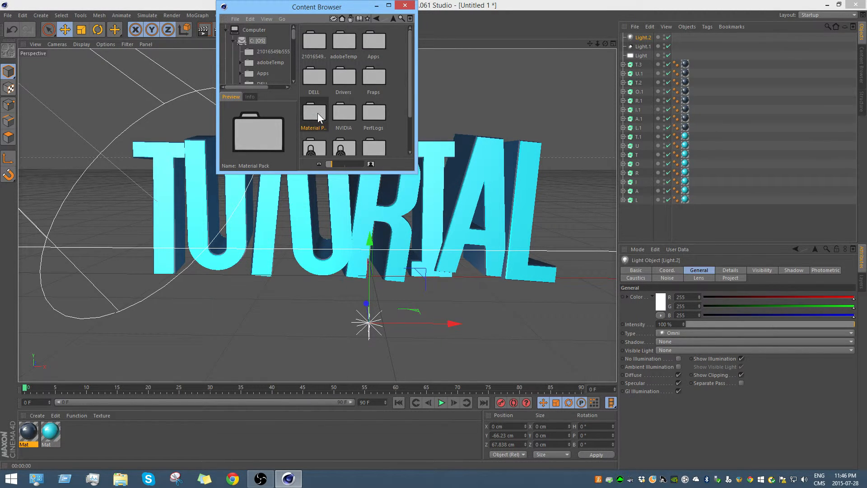
{"action": "double_click", "coordinate": [318, 113]}
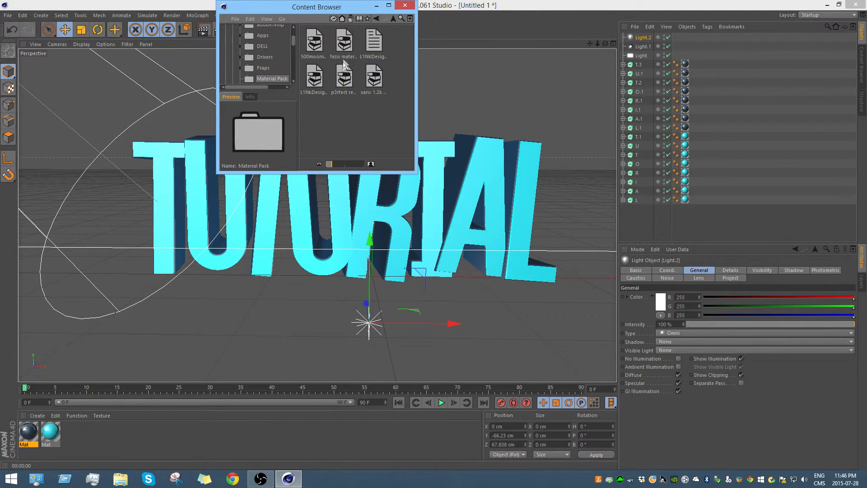
Step: Open the Fezo Material Pack library and pick its clean black grunge material
{"action": "left_click", "coordinate": [349, 46]}
{"action": "double_click", "coordinate": [350, 45]}
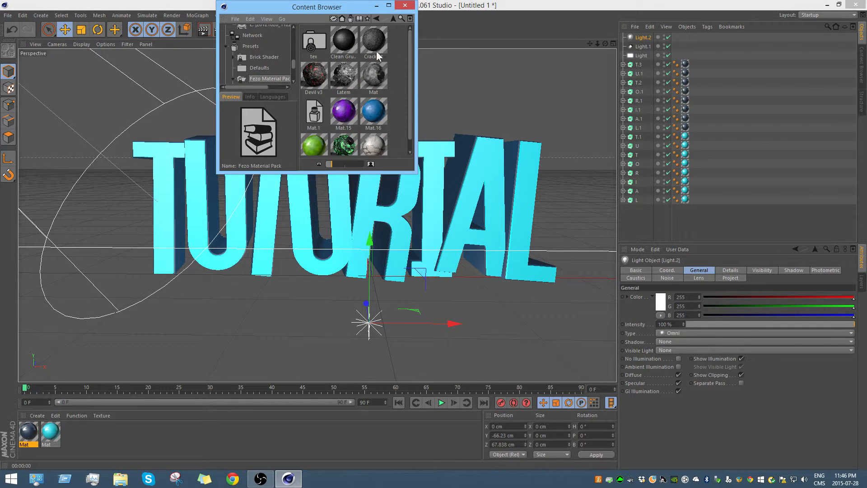
{"action": "left_click", "coordinate": [352, 42]}
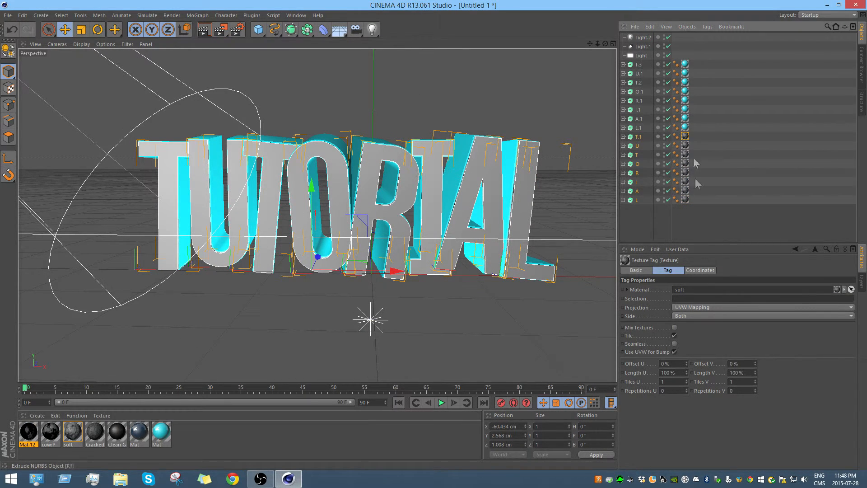
Step: Set the projection of the soft material to Frontal on all the front letters, T.1 through L
{"action": "left_click", "coordinate": [685, 200], "text": "shift"}
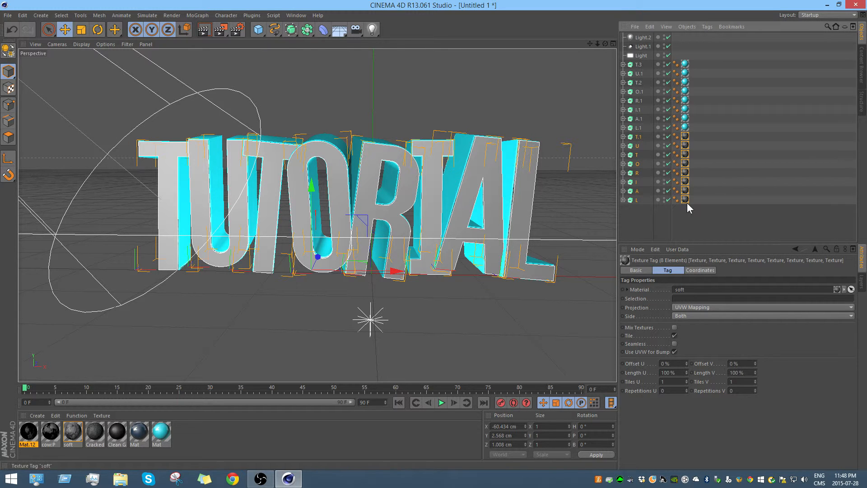
{"action": "left_click", "coordinate": [697, 309]}
{"action": "left_click", "coordinate": [698, 353]}
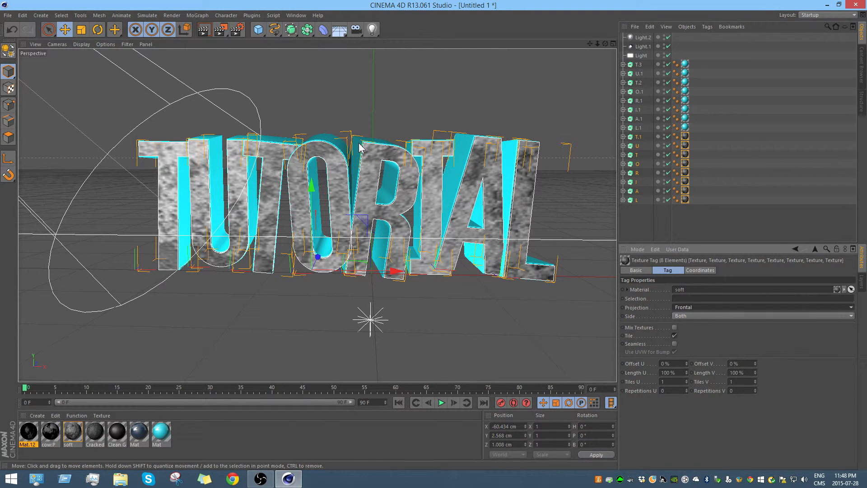
Step: Set the start and end fillet radius of the cyan letters T.3 through L.1 to 2 cm and render the view
{"action": "left_click", "coordinate": [639, 64]}
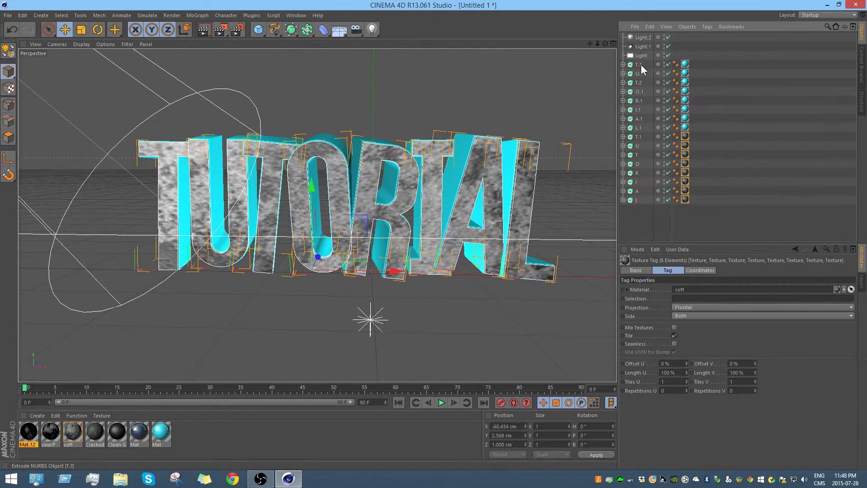
{"action": "left_click", "coordinate": [639, 128], "text": "shift"}
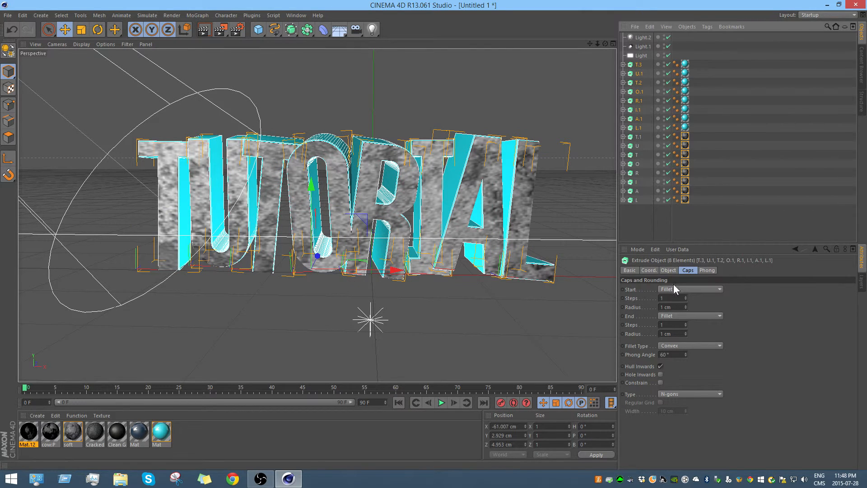
{"action": "left_click", "coordinate": [685, 305]}
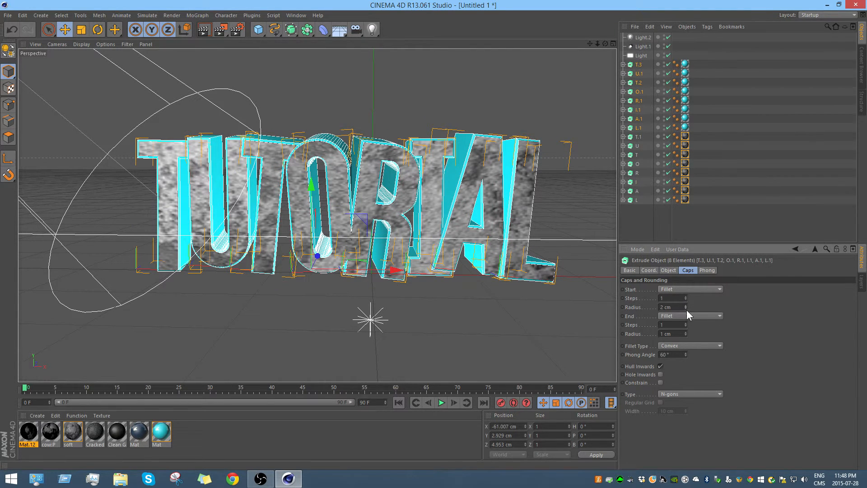
{"action": "left_click", "coordinate": [686, 332]}
{"action": "left_click", "coordinate": [205, 29]}
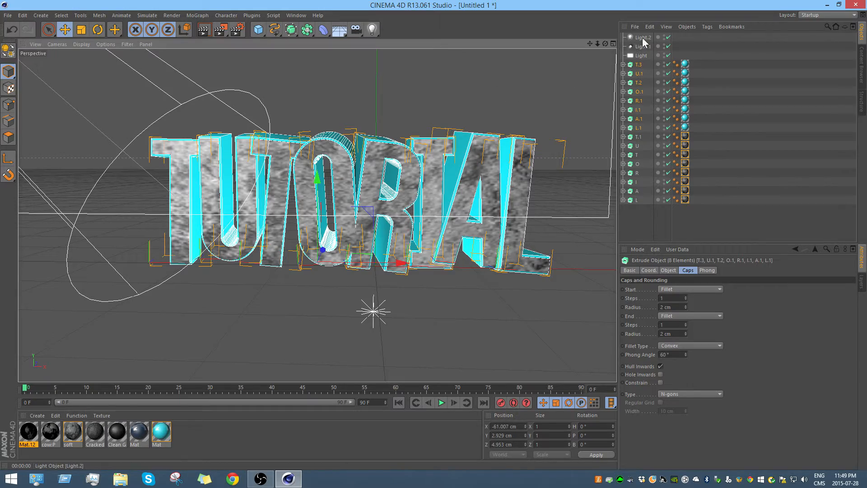
Step: Rotate all lights and letters together so the text tilts back and shows its undersides, and render the view
{"action": "left_click", "coordinate": [643, 38]}
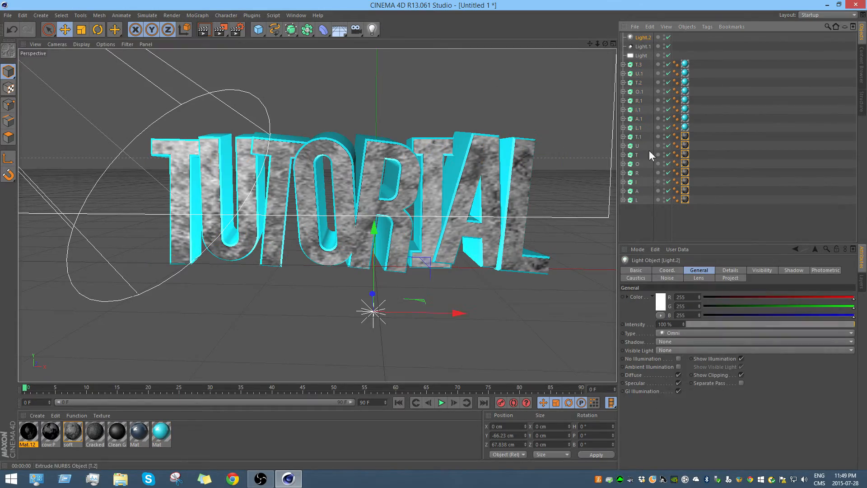
{"action": "left_click", "coordinate": [636, 200], "text": "shift"}
{"action": "left_click", "coordinate": [97, 29]}
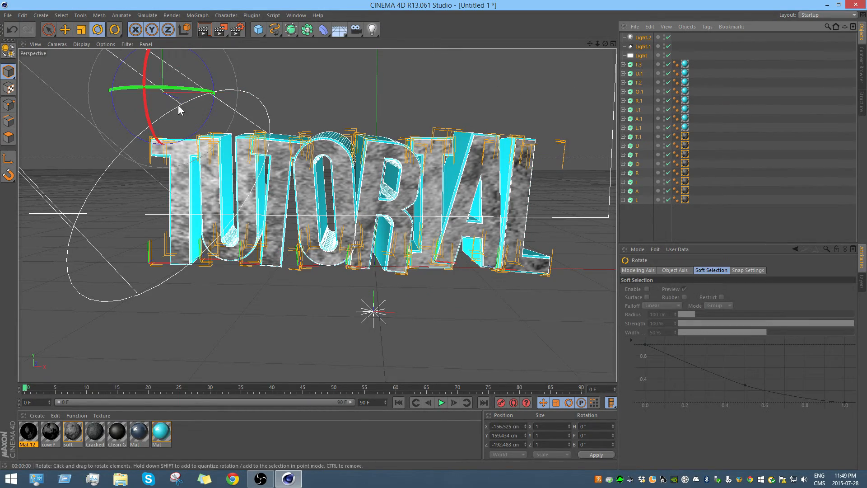
{"action": "left_click_drag", "start_coordinate": [170, 111], "coordinate": [158, 68]}
{"action": "key", "text": "ctrl+z"}
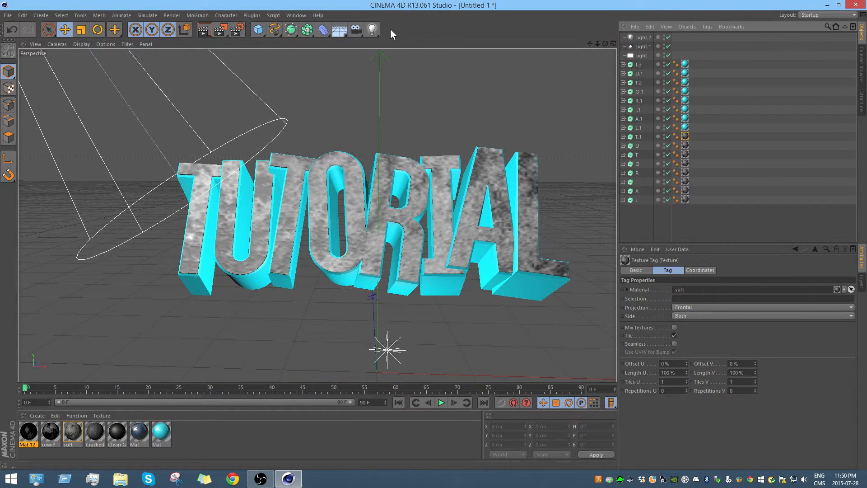
{"action": "left_click", "coordinate": [202, 30]}
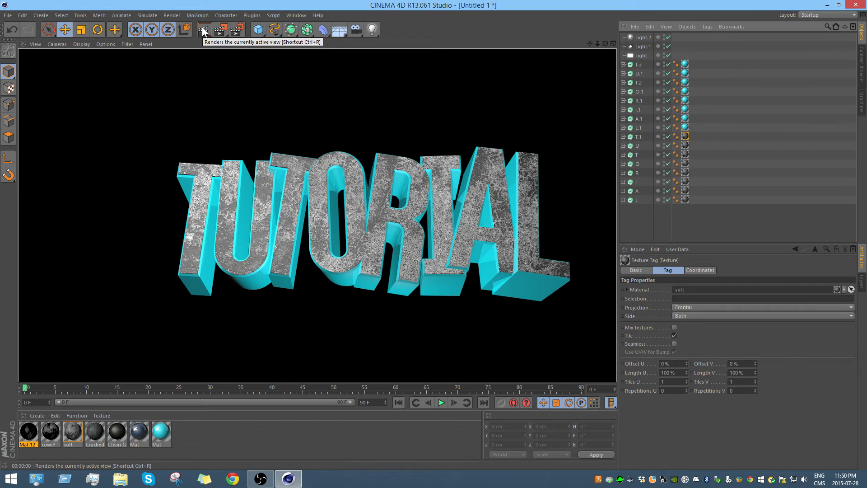